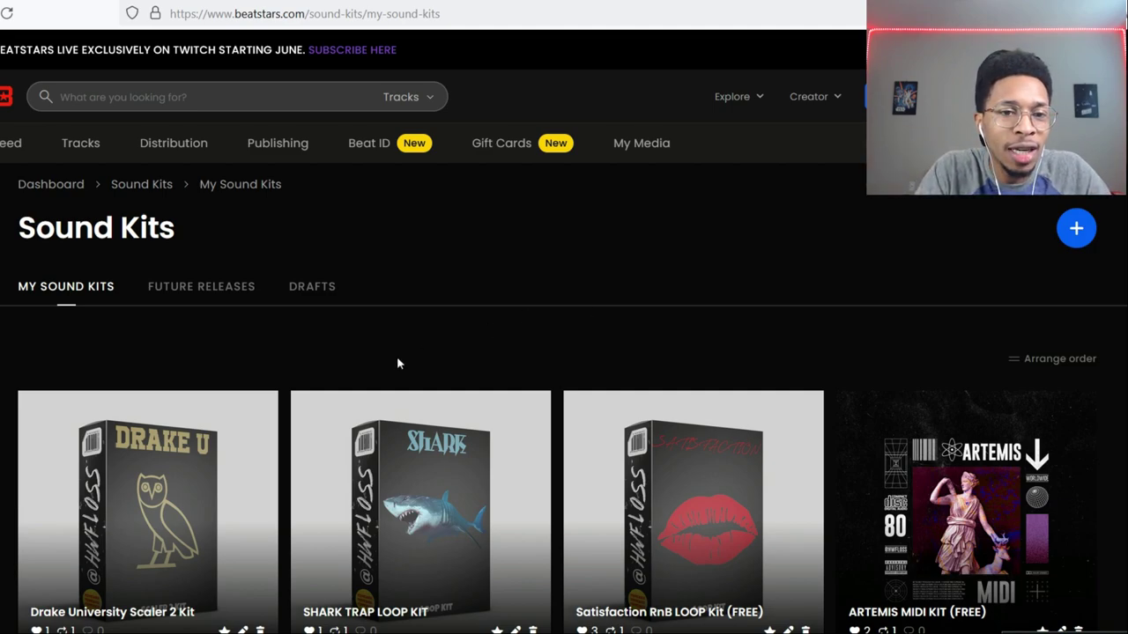
# - Open the Drake University Scaler 2 Kit page and look over its description and $14.99 price
pyautogui.scroll(-1, 254, 388)
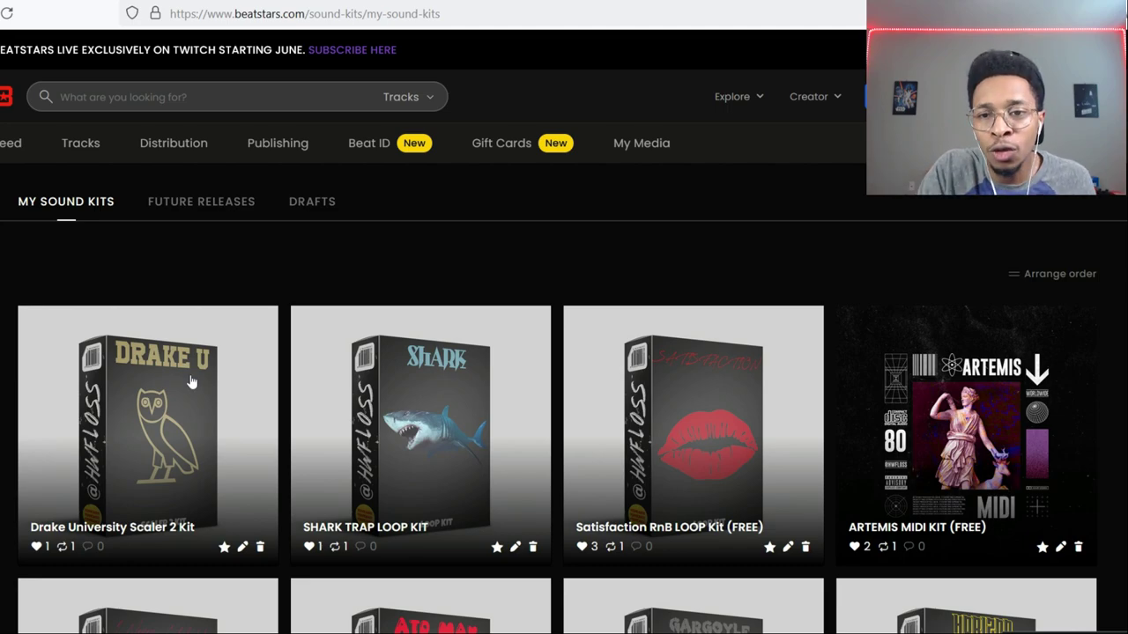
pyautogui.click(176, 432)
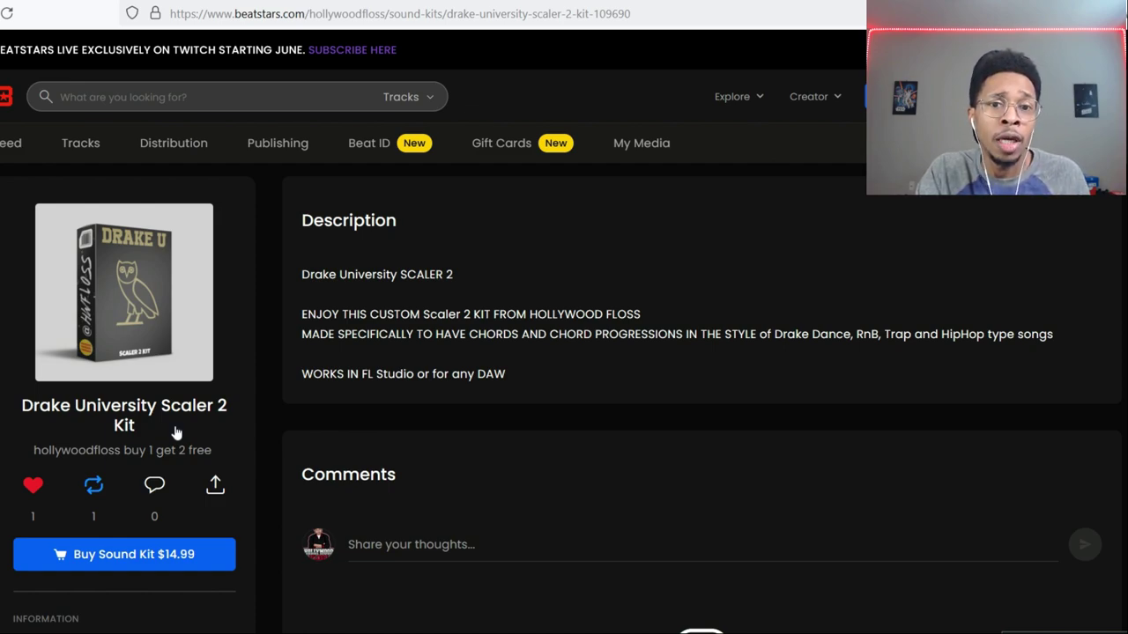
pyautogui.scroll(-1, 184, 495)
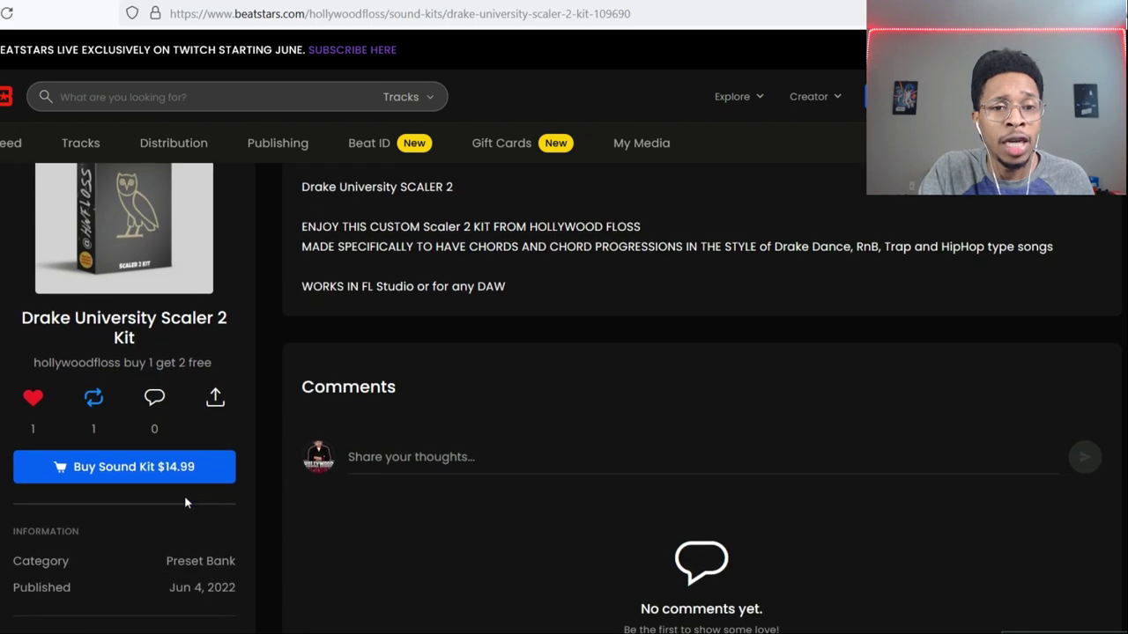
pyautogui.scroll(1, 209, 403)
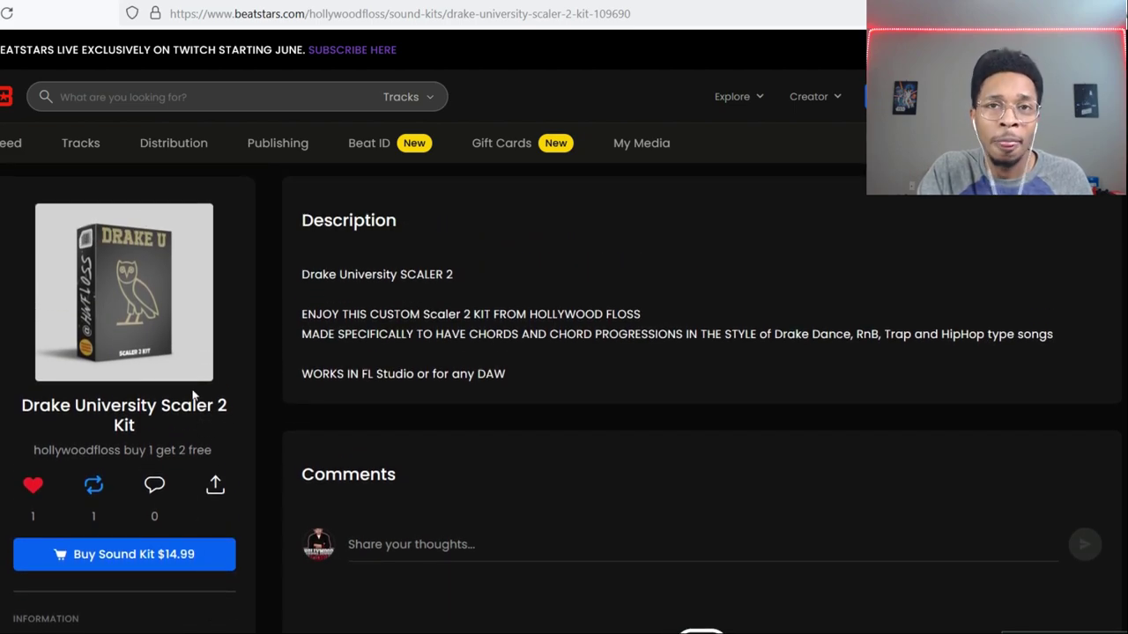
# - Go back to My Sound Kits and browse the kit list, including ARTEMIS MIDI KIT (FREE)
pyautogui.click(1, 14)
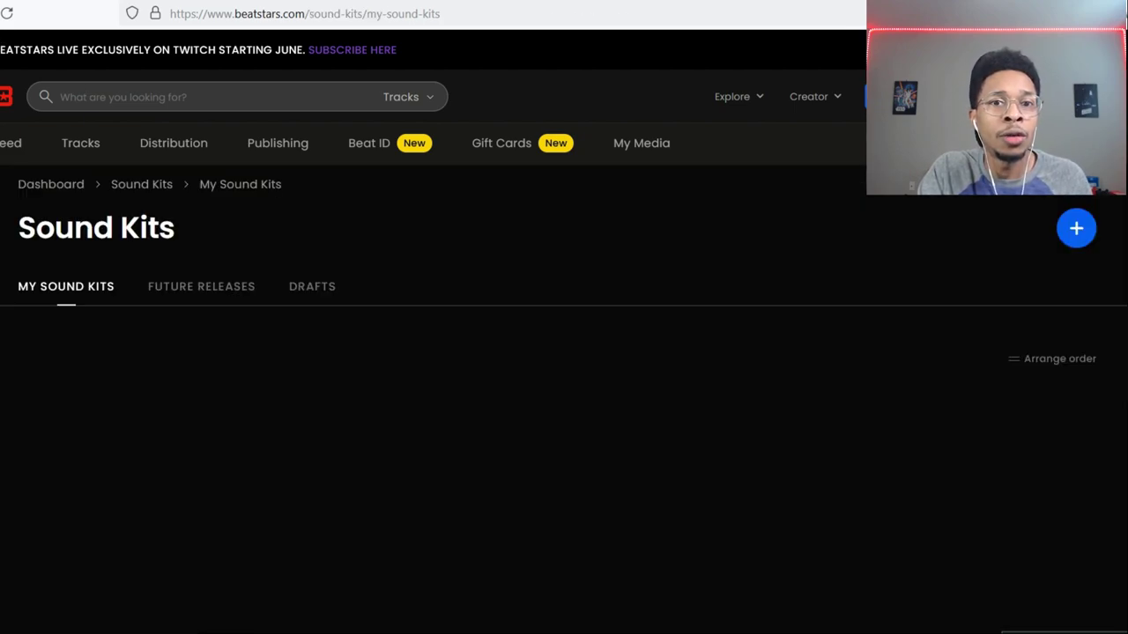
pyautogui.scroll(-1, 402, 384)
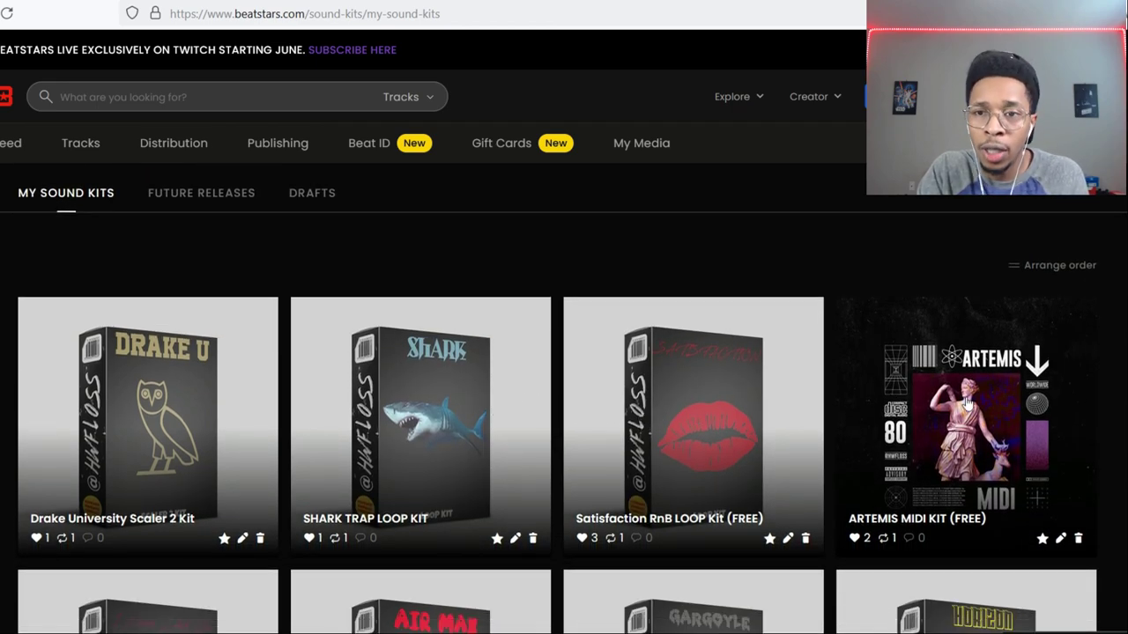
pyautogui.scroll(-2, 948, 399)
pyautogui.scroll(-5, 947, 399)
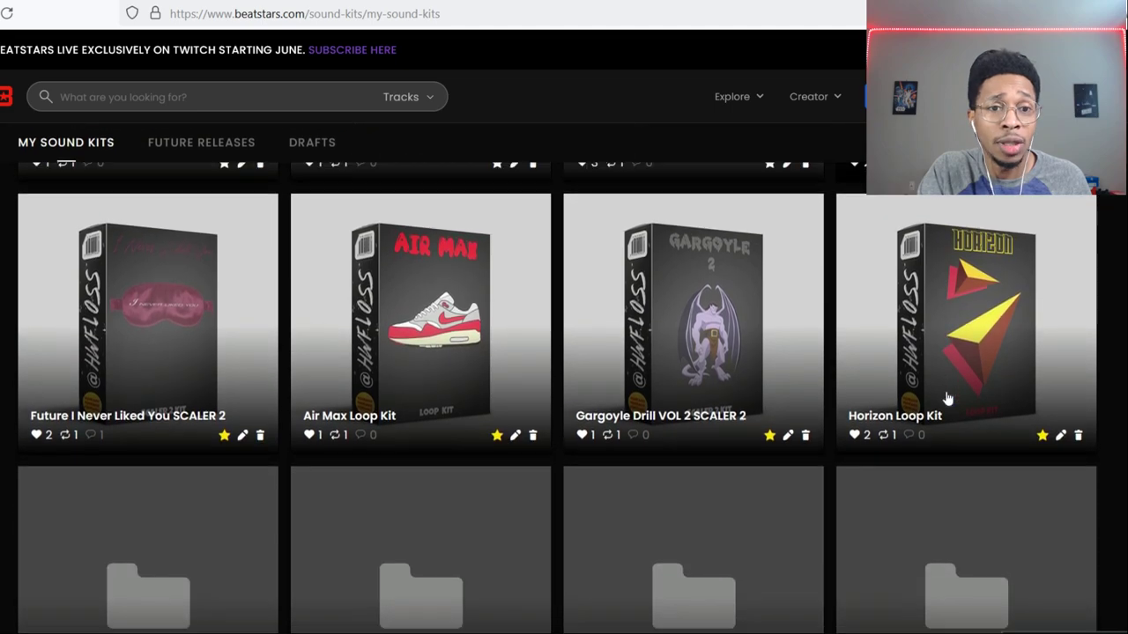
pyautogui.scroll(1, 874, 385)
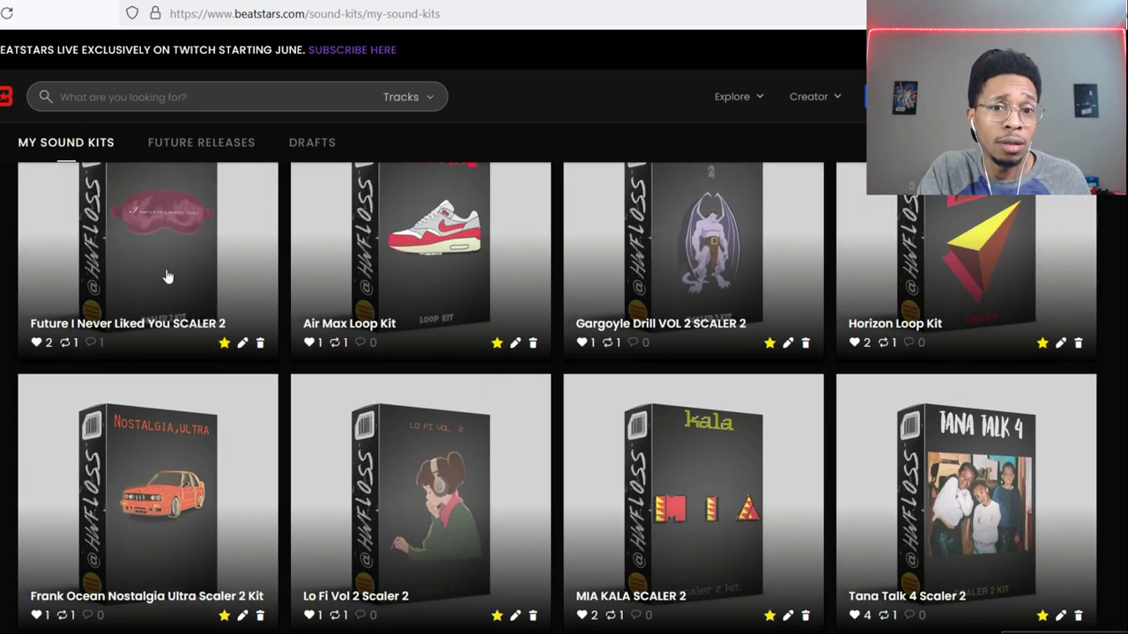
pyautogui.scroll(-1, 180, 473)
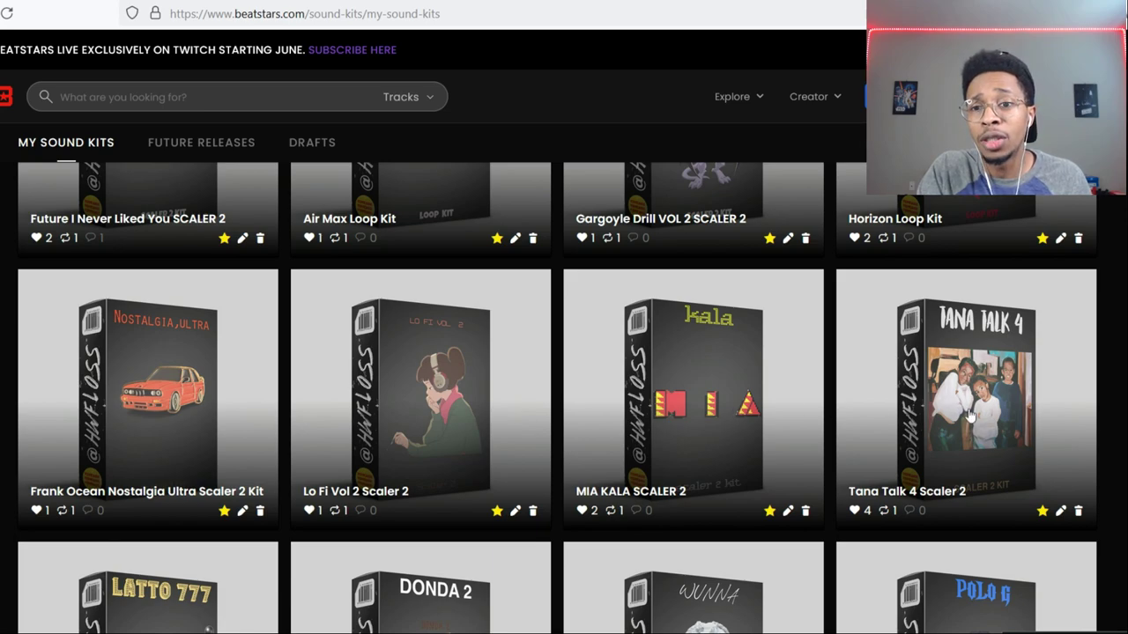
pyautogui.scroll(-2, 969, 414)
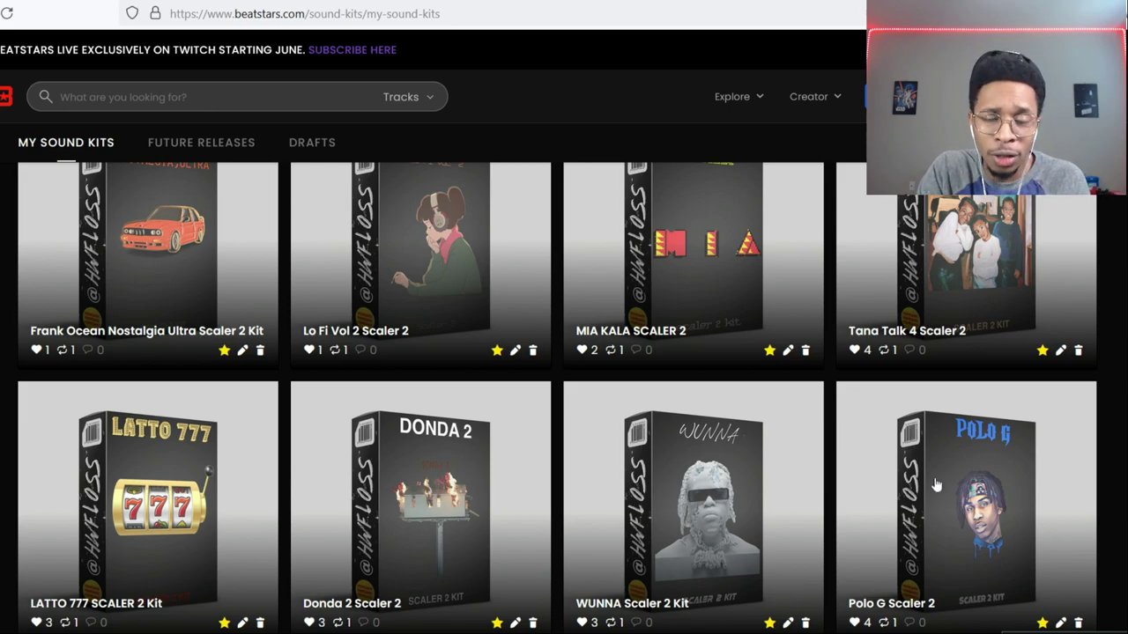
pyautogui.scroll(7, 793, 422)
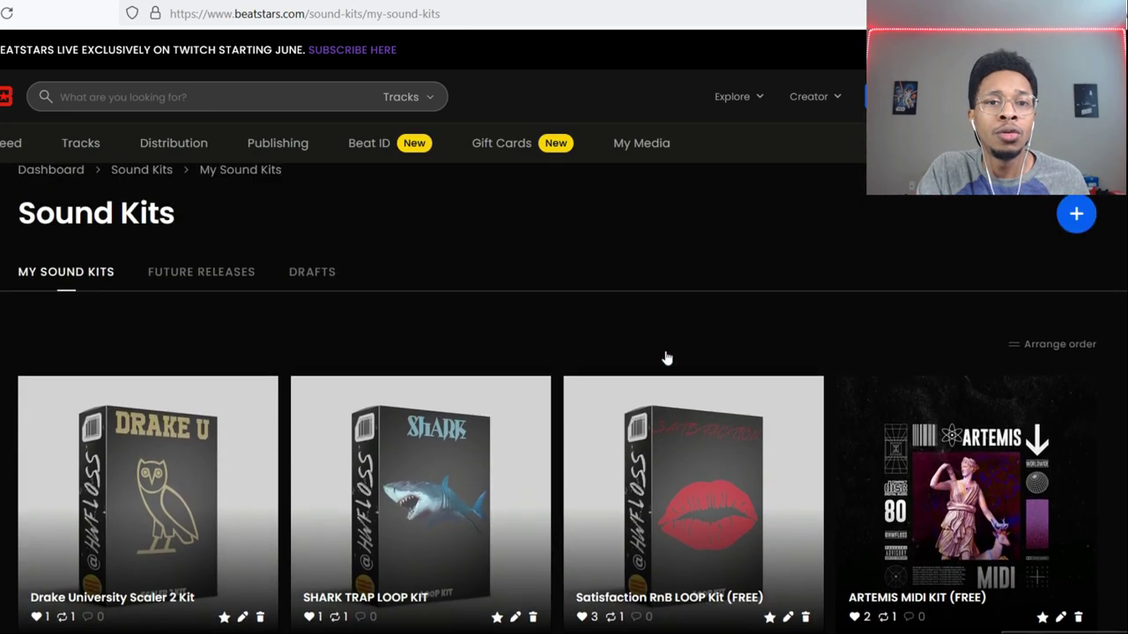
pyautogui.scroll(-1, 667, 357)
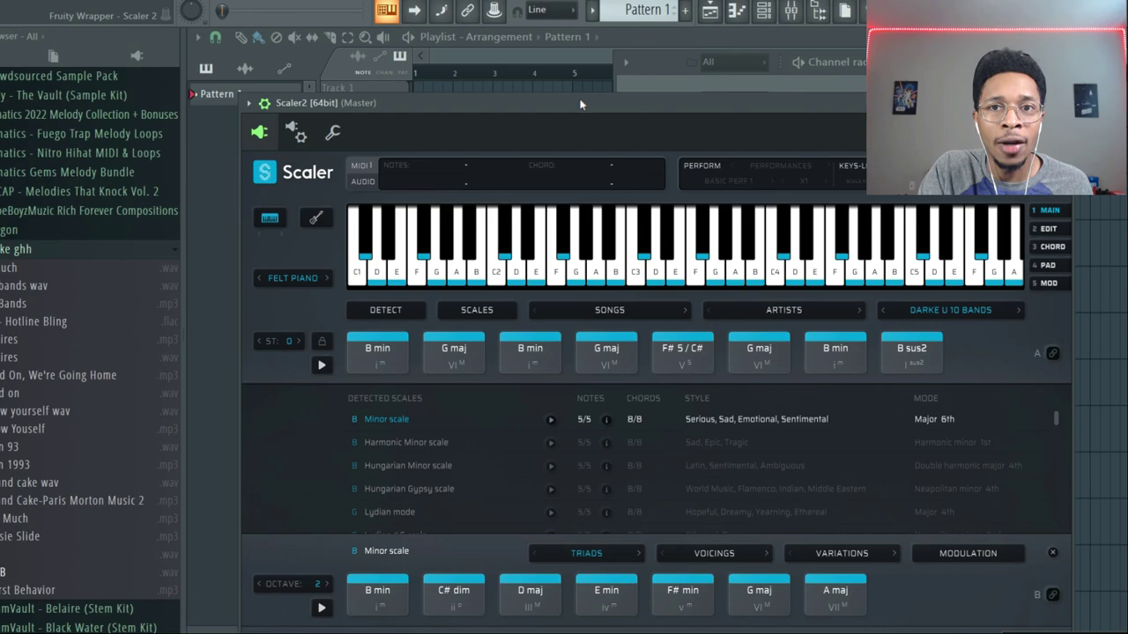
# - Raise the Scaler 2 window in FL Studio, testing one keyboard note, until the pattern pads show
pyautogui.moveTo(582, 99); pyautogui.dragTo(579, 80)
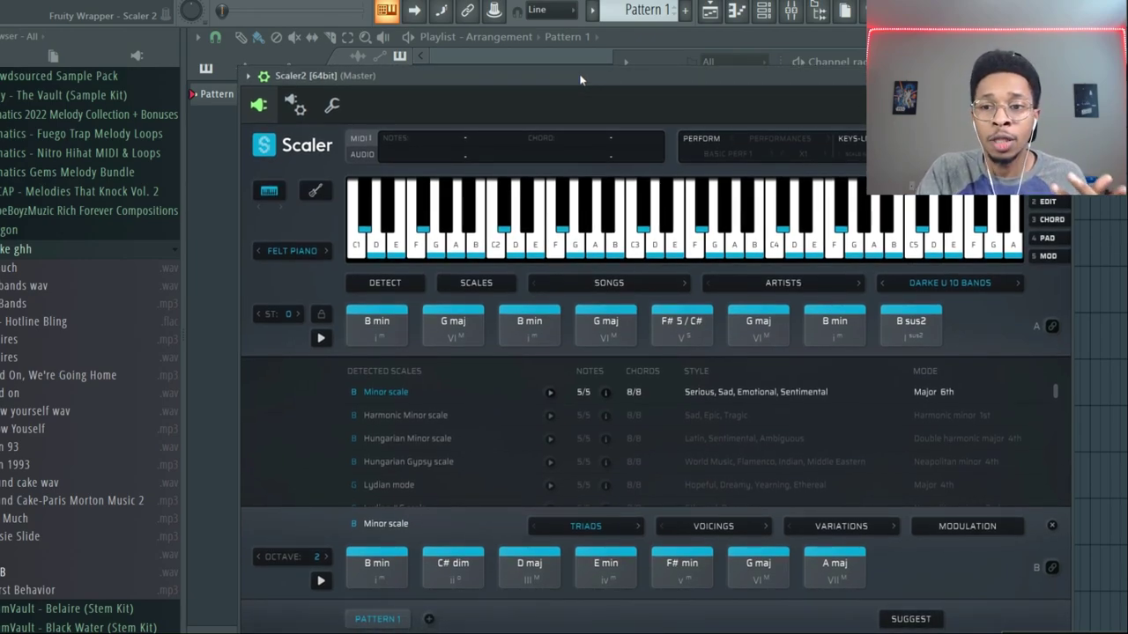
pyautogui.click(695, 247)
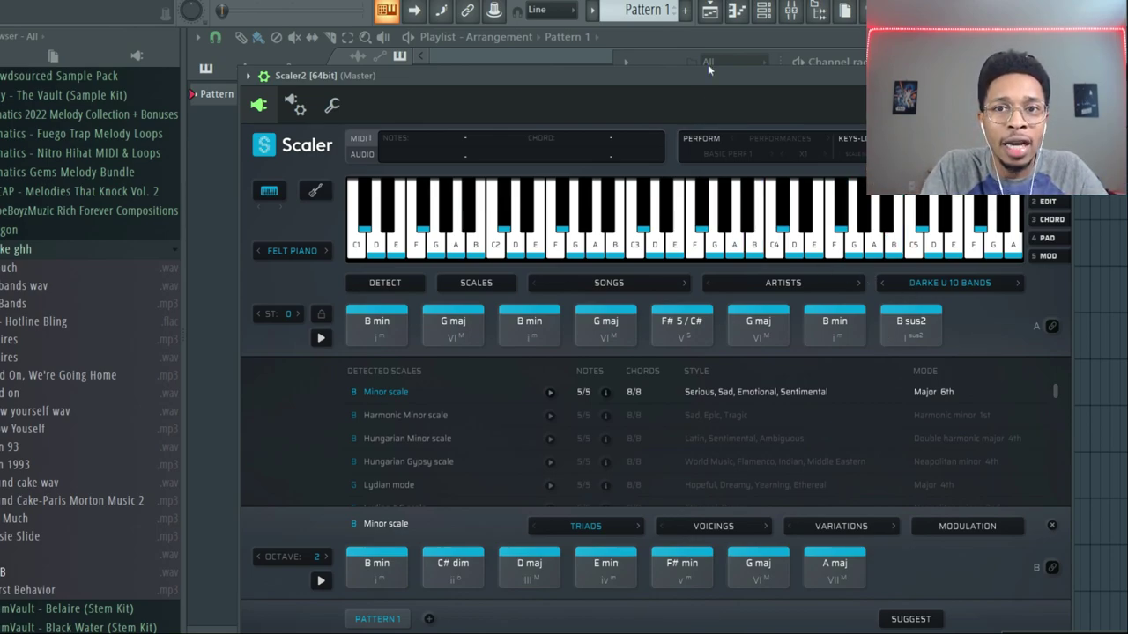
pyautogui.moveTo(708, 80); pyautogui.dragTo(695, 44)
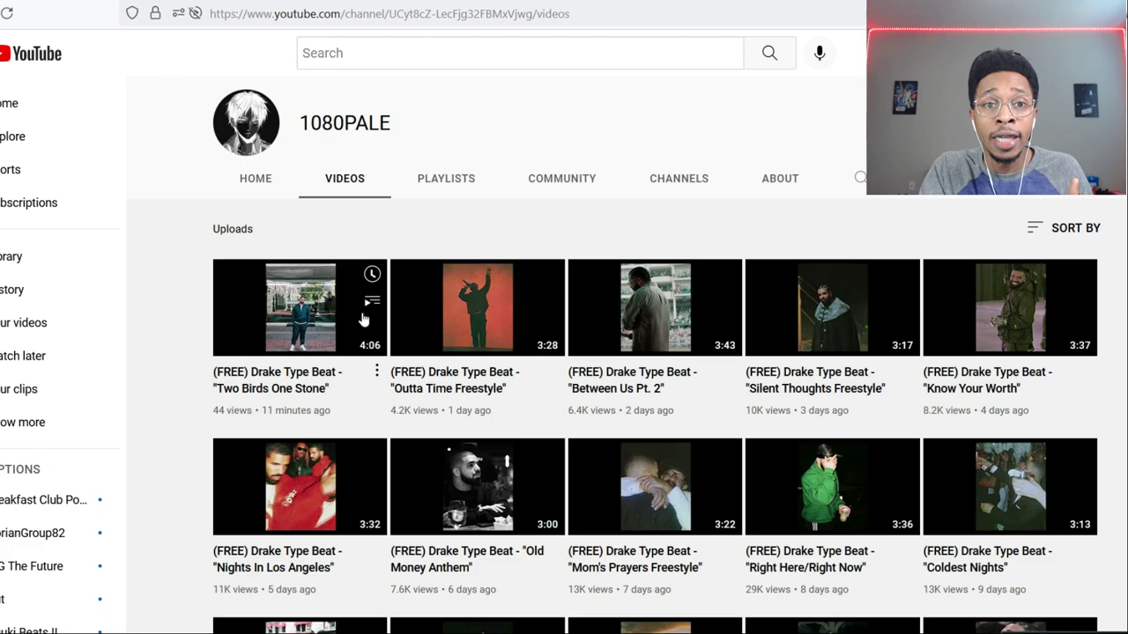
# - Browse the 1080PALE channel's Drake Type Beat uploads, then switch back to Scaler 2 in FL Studio
pyautogui.scroll(-2, 379, 363)
pyautogui.scroll(-1, 379, 362)
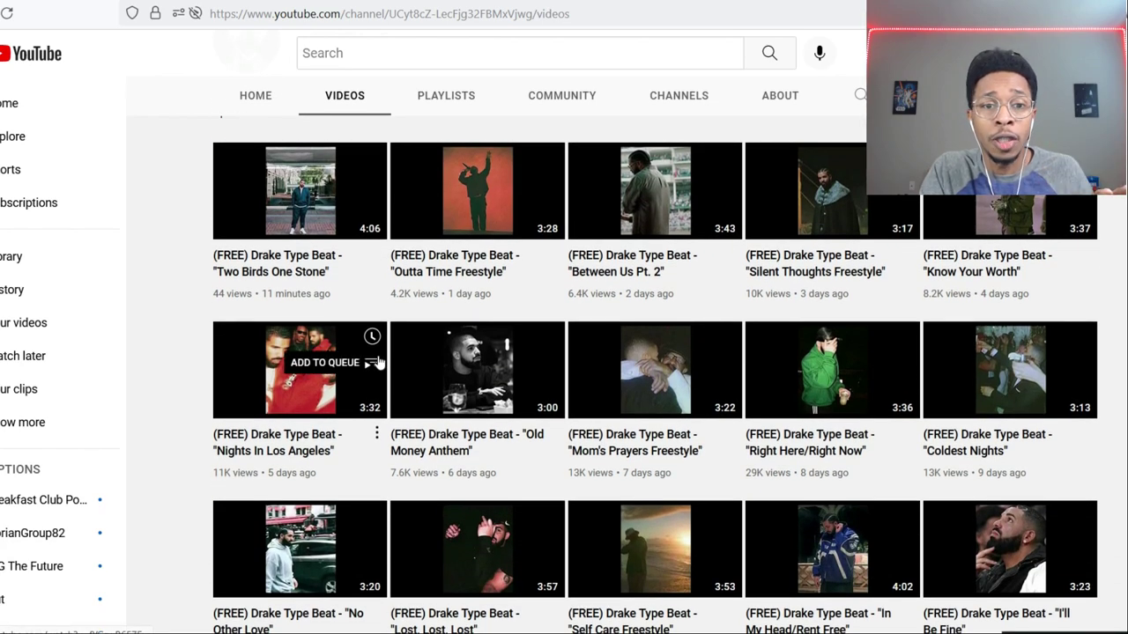
pyautogui.scroll(-7, 379, 362)
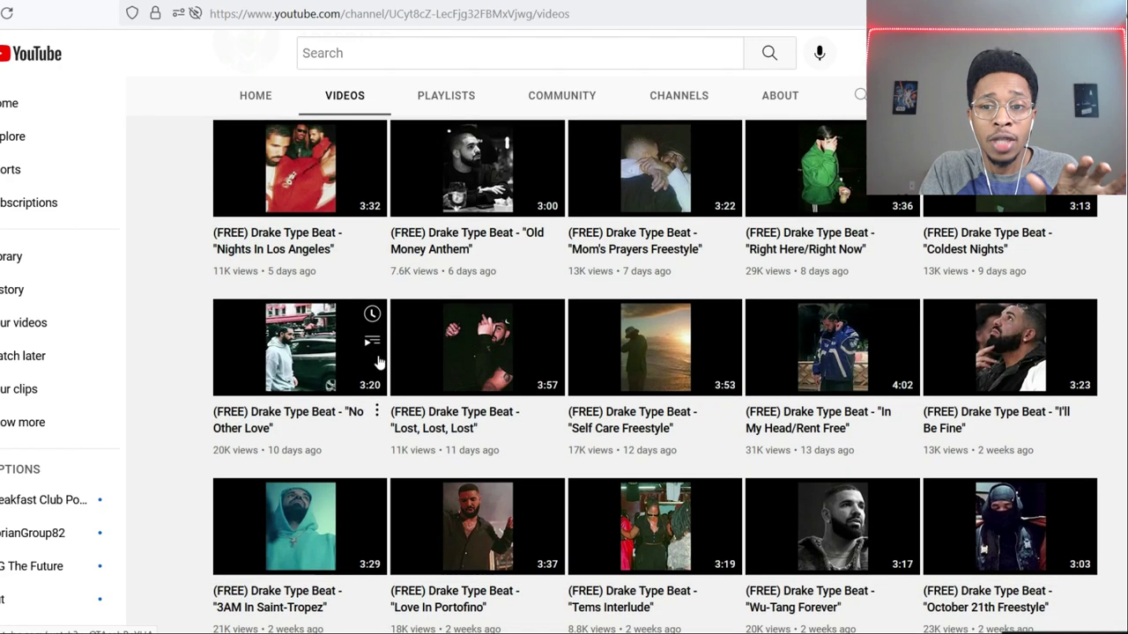
pyautogui.scroll(-3, 379, 362)
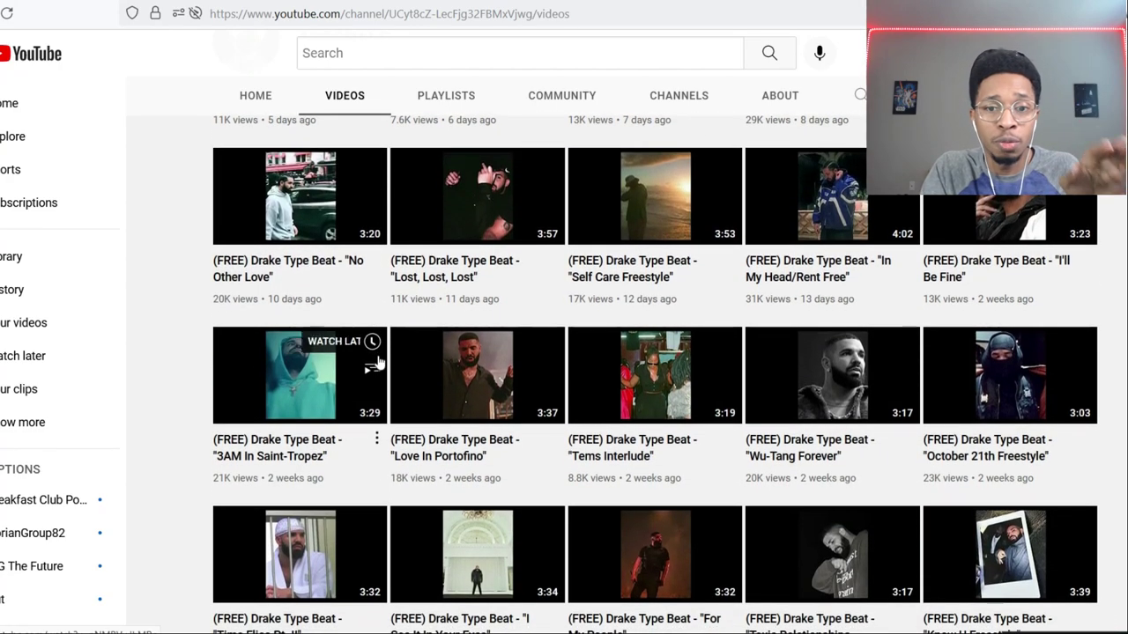
pyautogui.scroll(-4, 379, 362)
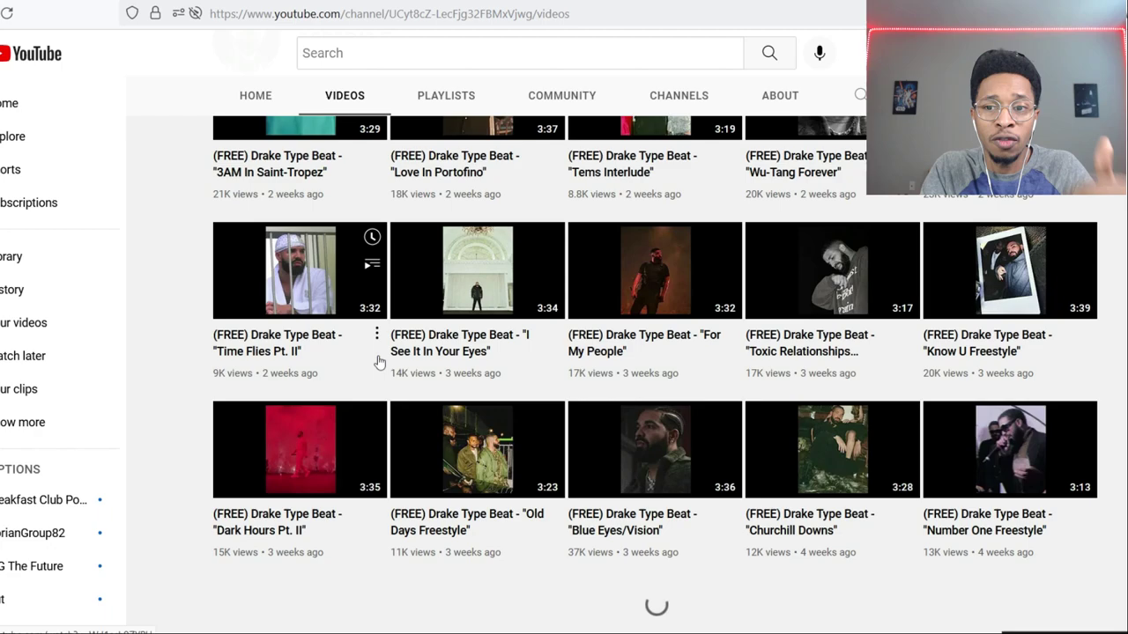
pyautogui.scroll(-3, 379, 362)
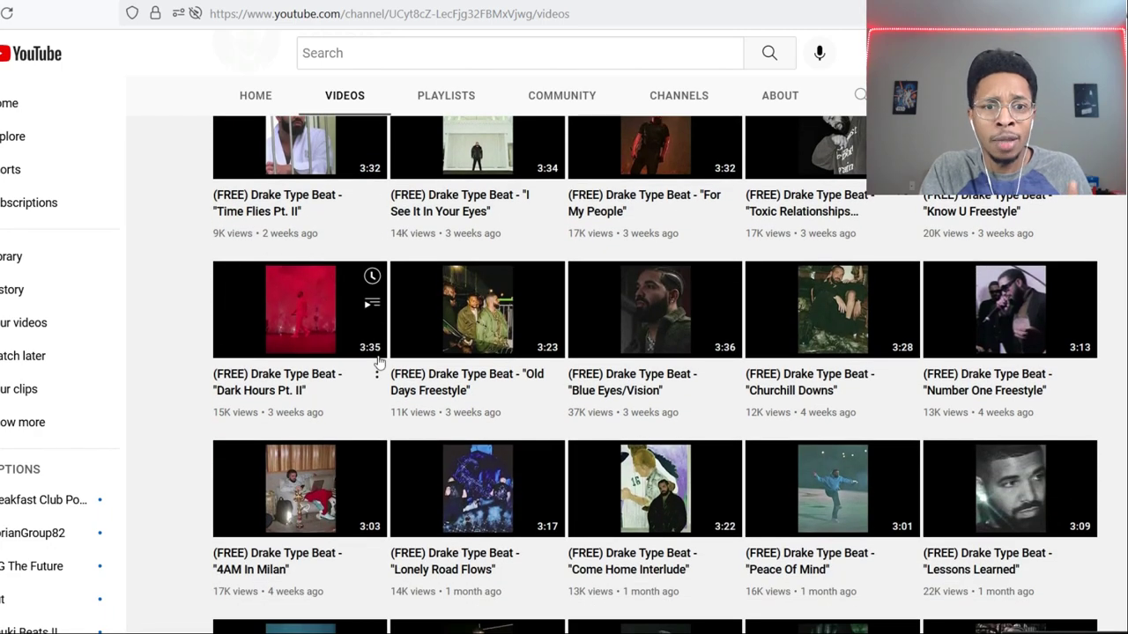
pyautogui.scroll(-5, 379, 362)
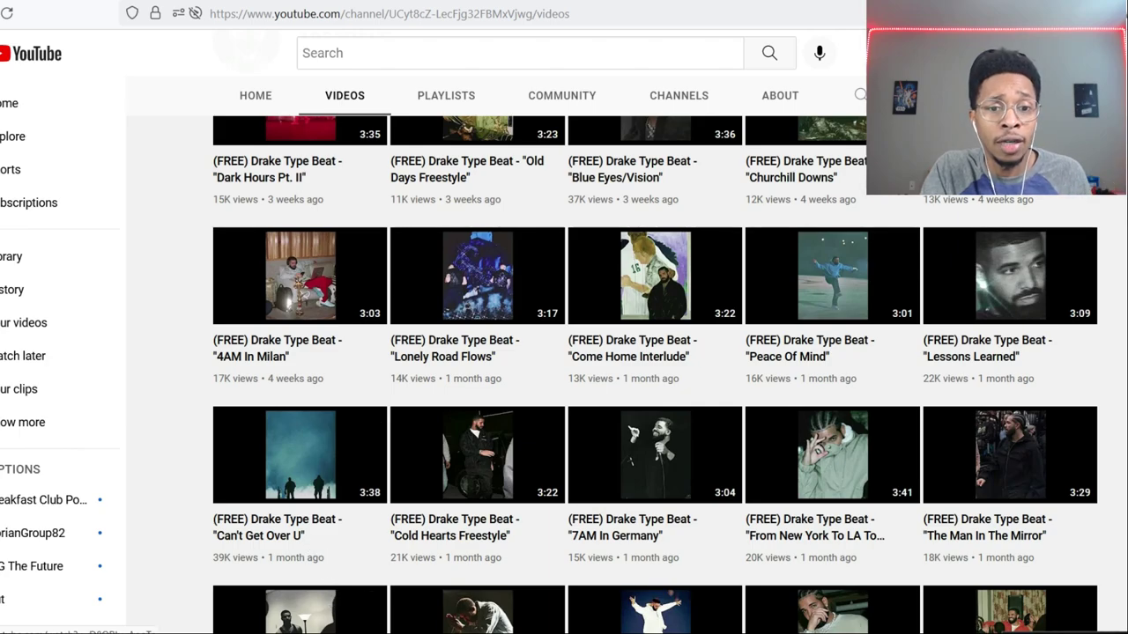
pyautogui.hotkey('alt', 'Tab')
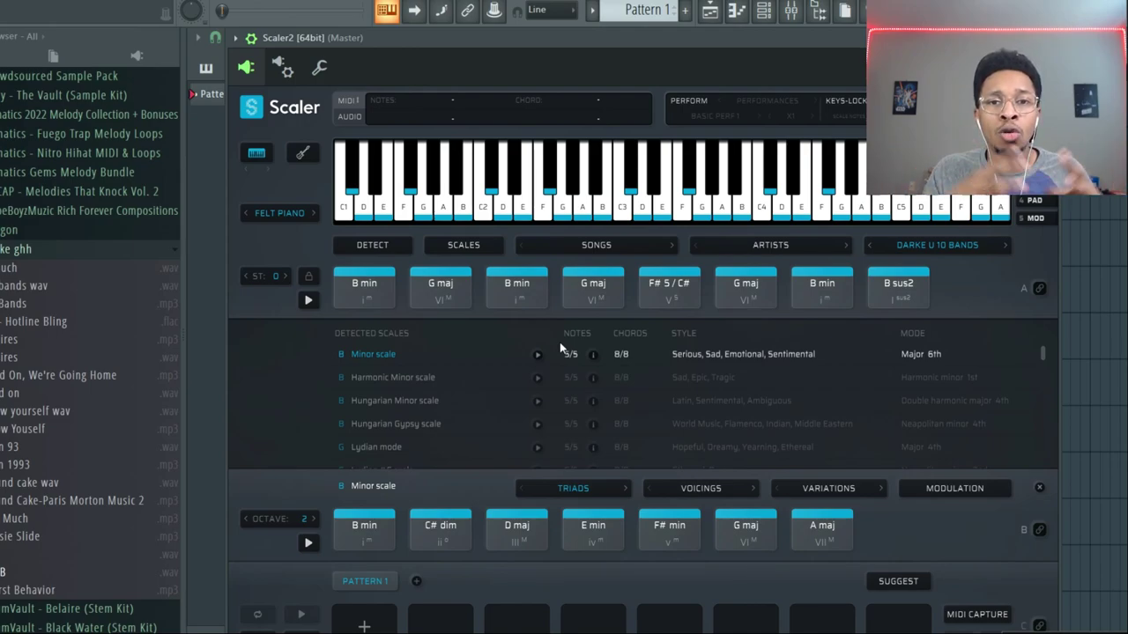
# - Audition the B min and G maj chord pads of the DARKE U 10 BANDS set
pyautogui.click(365, 285)
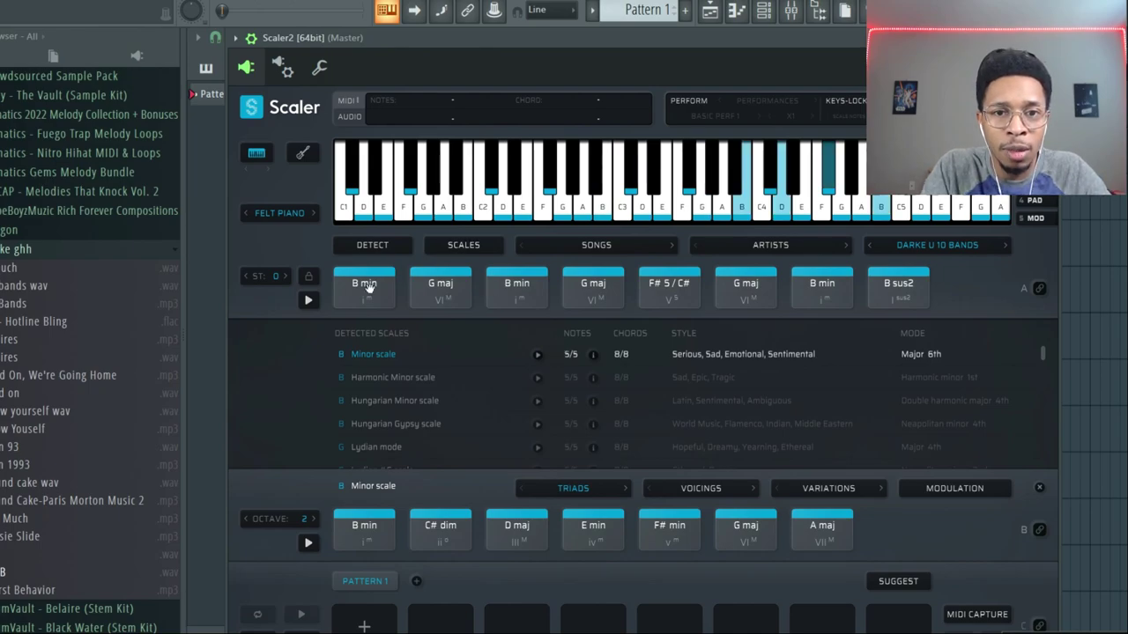
pyautogui.click(440, 284)
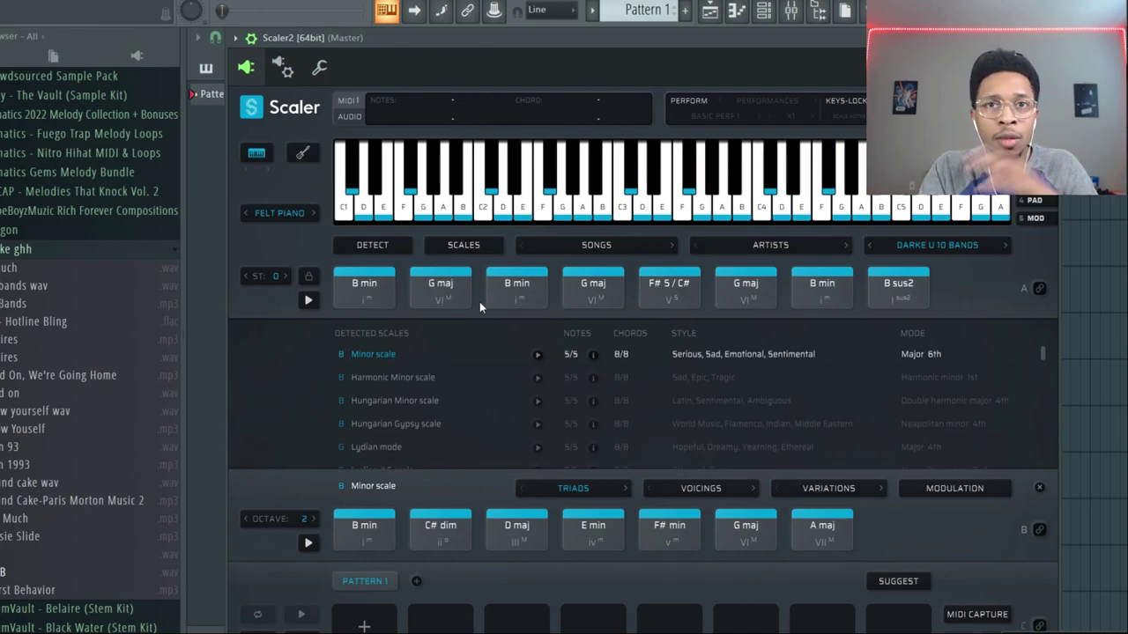
pyautogui.click(436, 295)
pyautogui.click(373, 296)
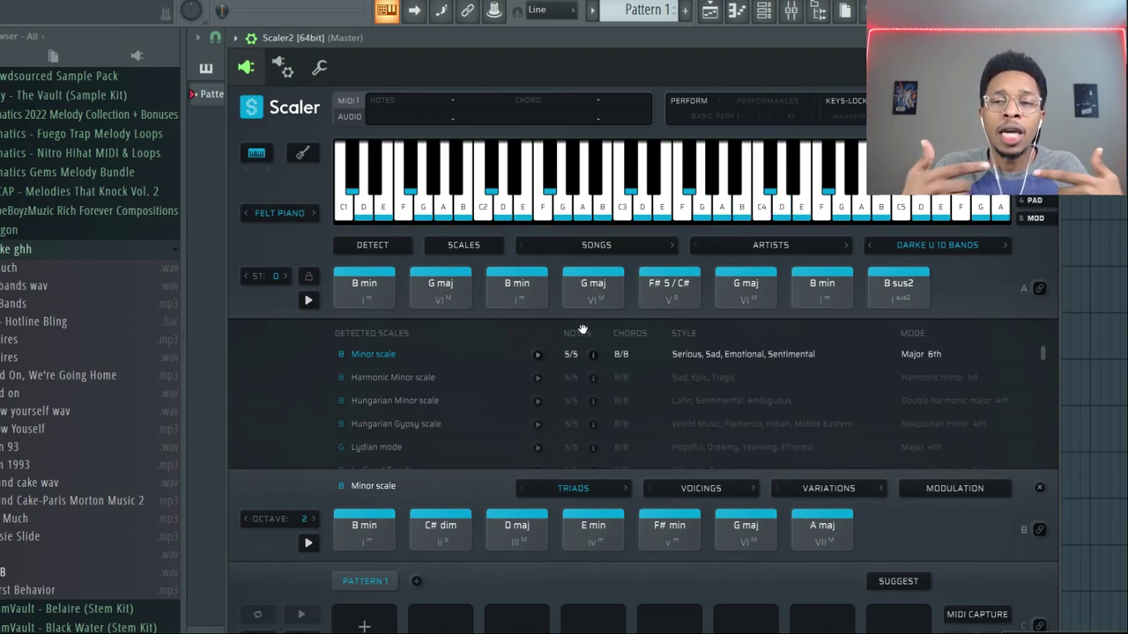
# - Load DRAKE U Controlla, play its Eb min7, Bb min and F min7 chords, and reopen the Artists list
pyautogui.click(1005, 247)
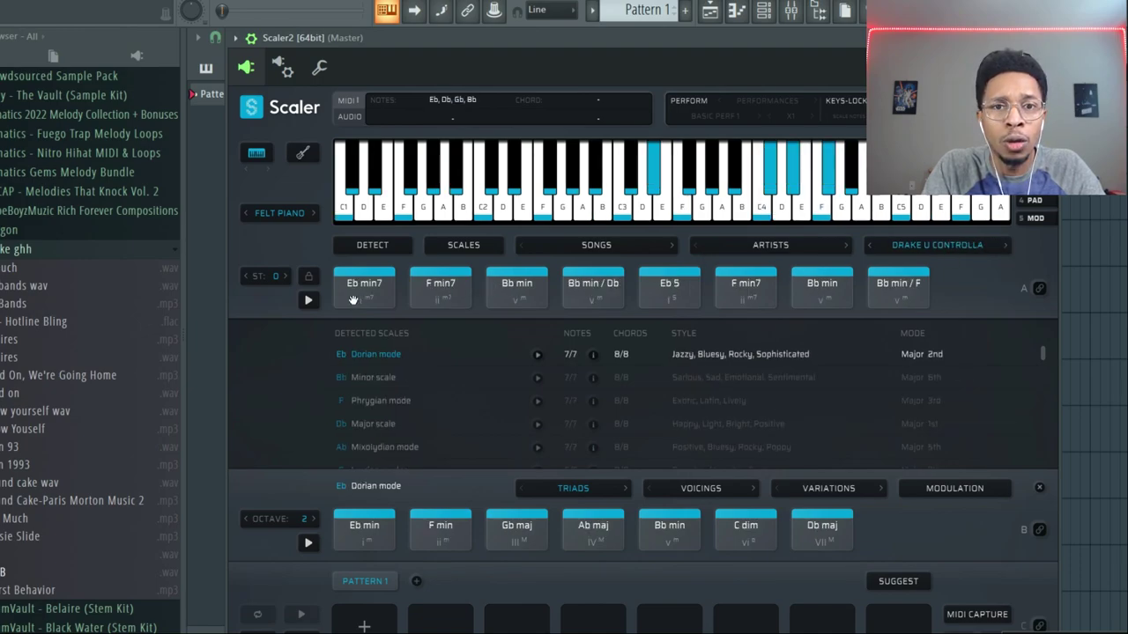
pyautogui.click(441, 296)
pyautogui.click(518, 295)
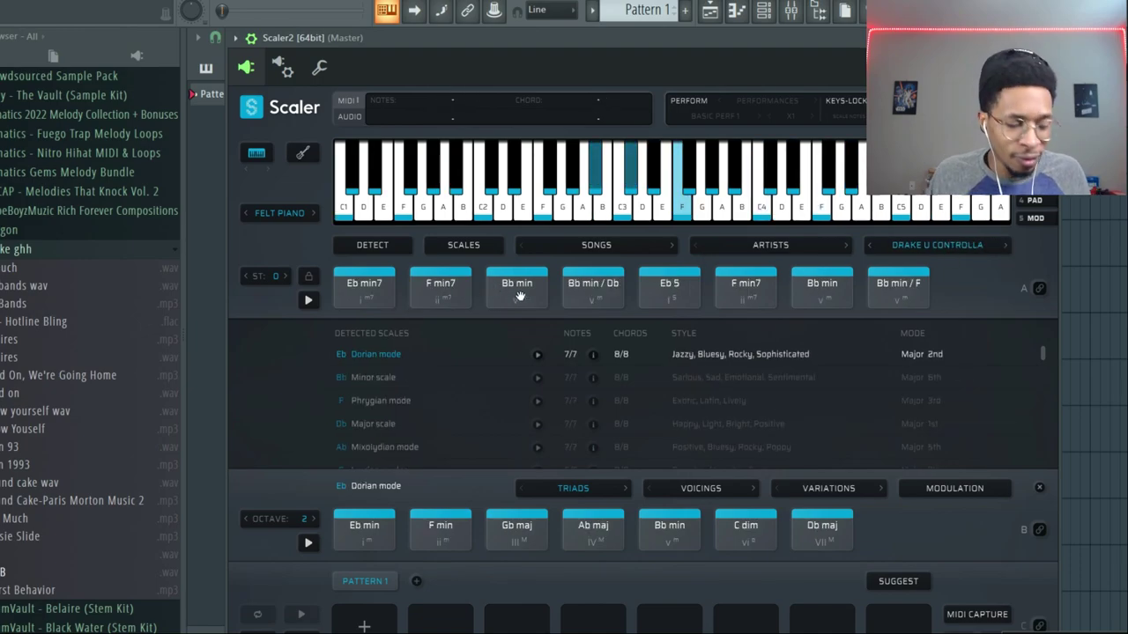
pyautogui.click(425, 298)
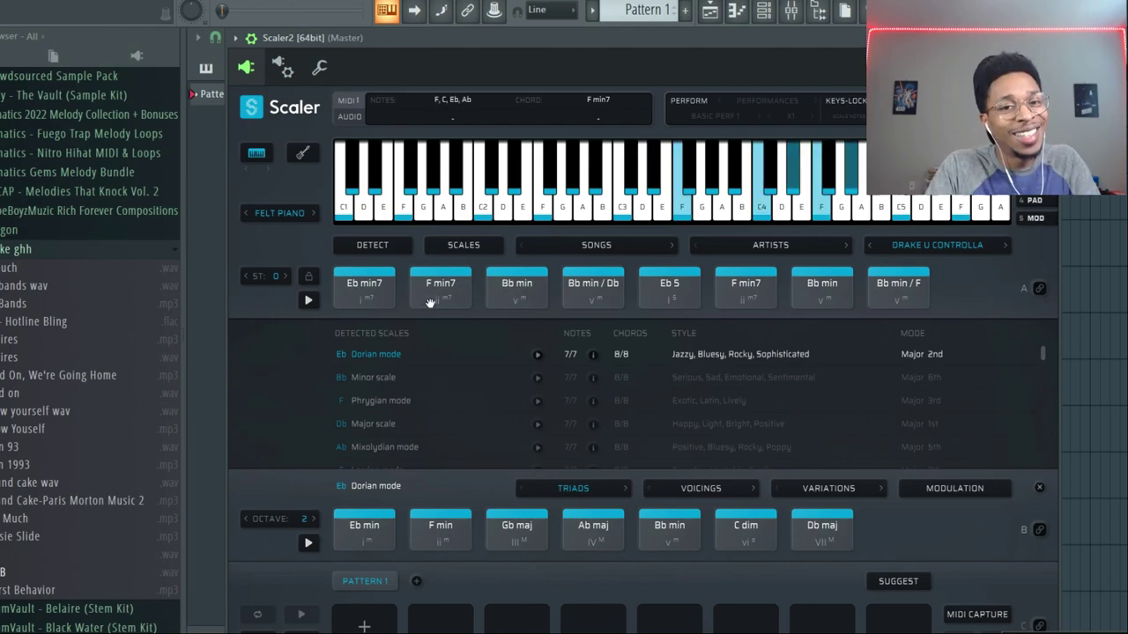
pyautogui.click(504, 290)
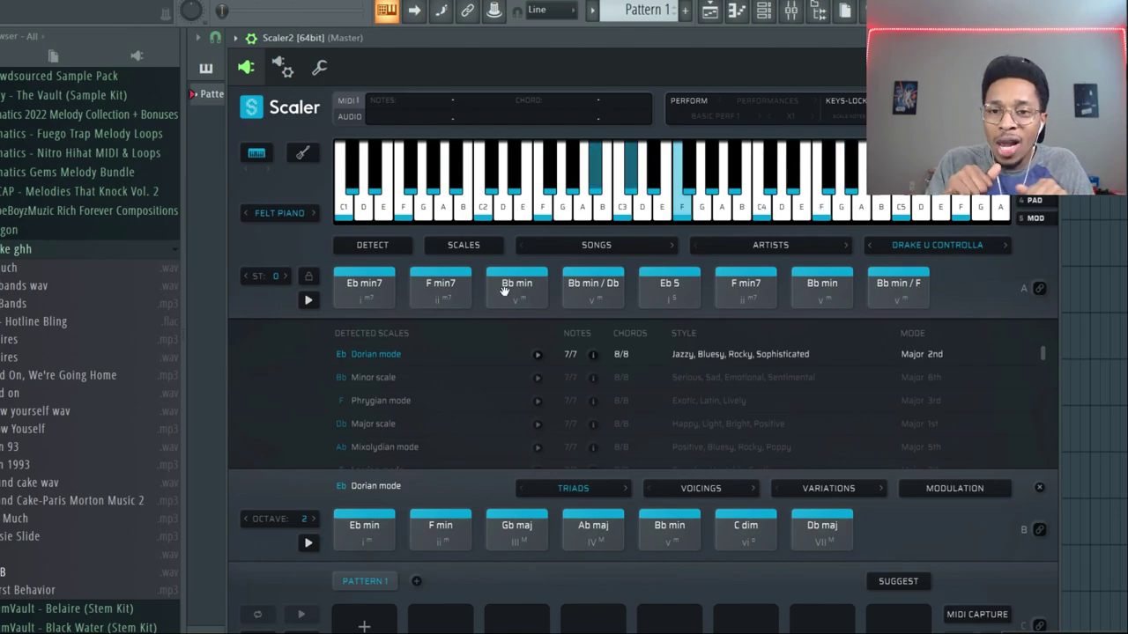
pyautogui.click(740, 280)
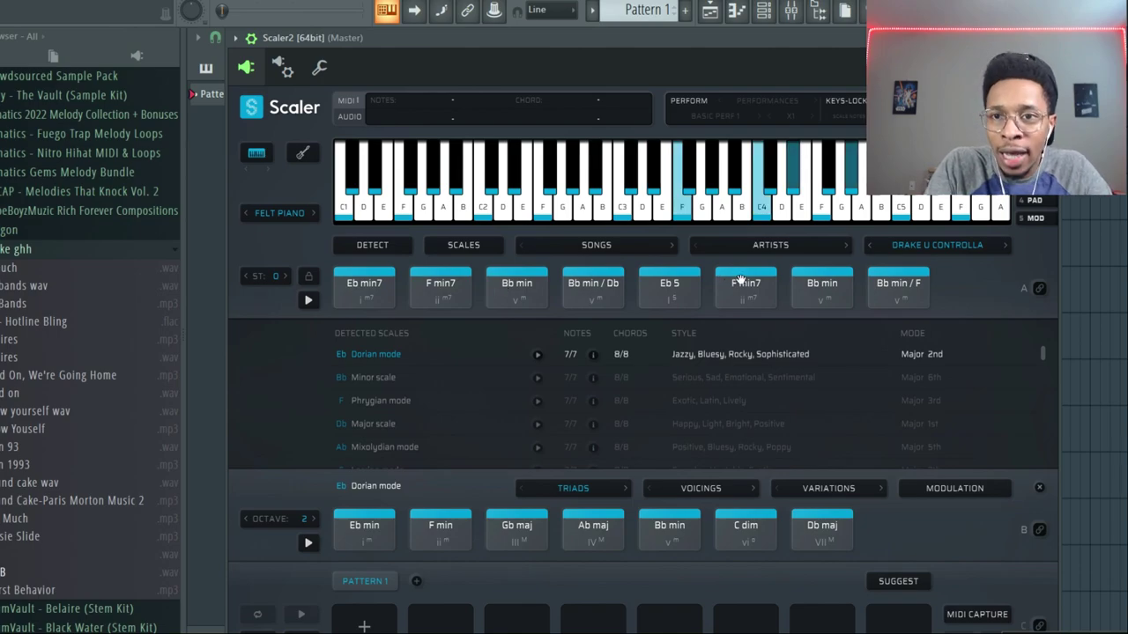
pyautogui.click(937, 245)
pyautogui.moveTo(932, 242)
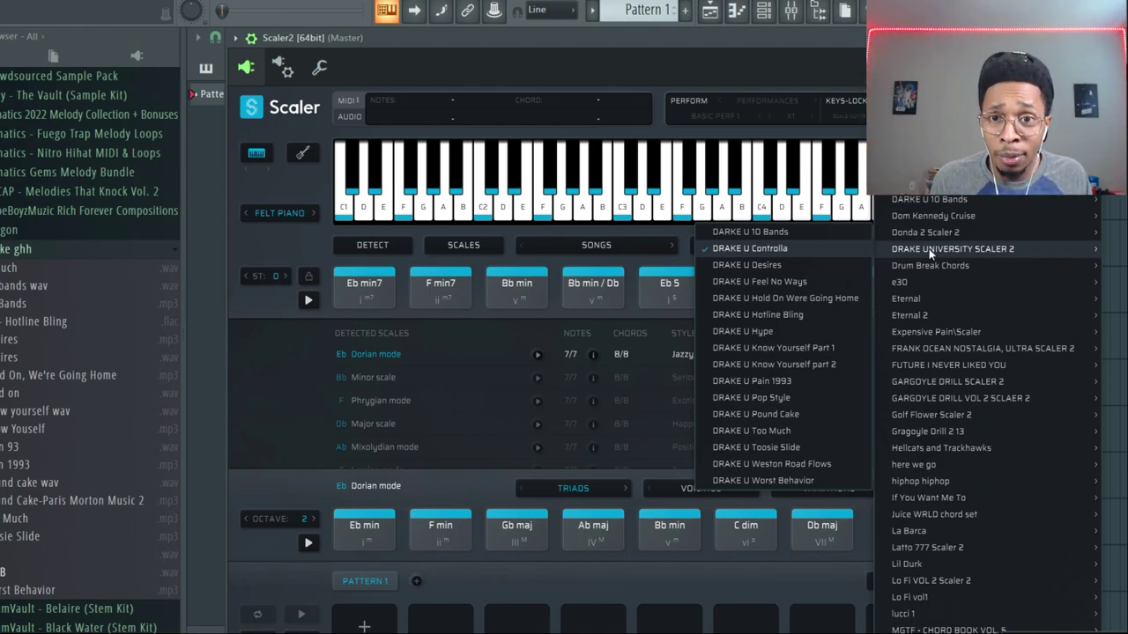
# - Load DRAKE U Hype and play its chords from F# sus2 to C# 7(no3), then reopen the Artists list
pyautogui.click(806, 332)
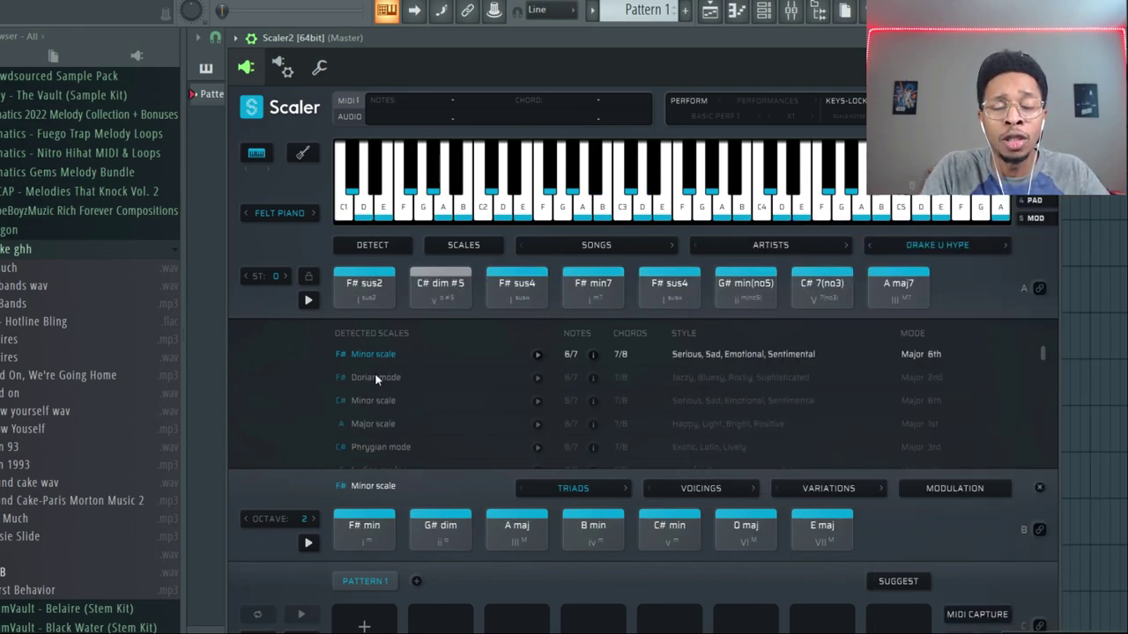
pyautogui.click(368, 289)
pyautogui.click(443, 283)
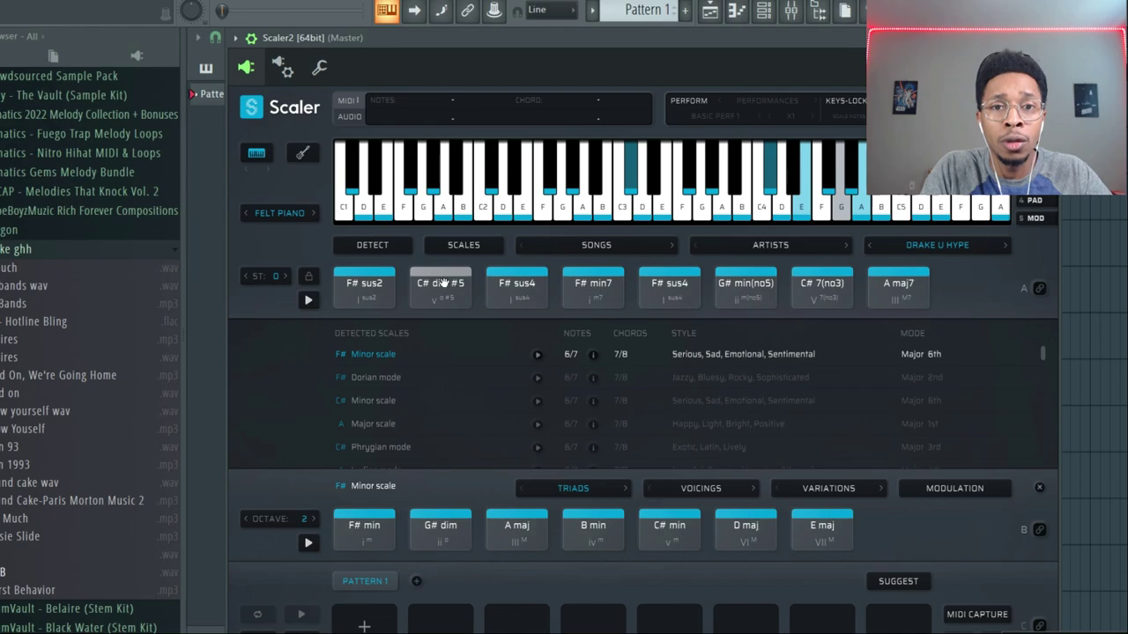
pyautogui.click(517, 286)
pyautogui.click(591, 286)
pyautogui.click(662, 286)
pyautogui.click(743, 289)
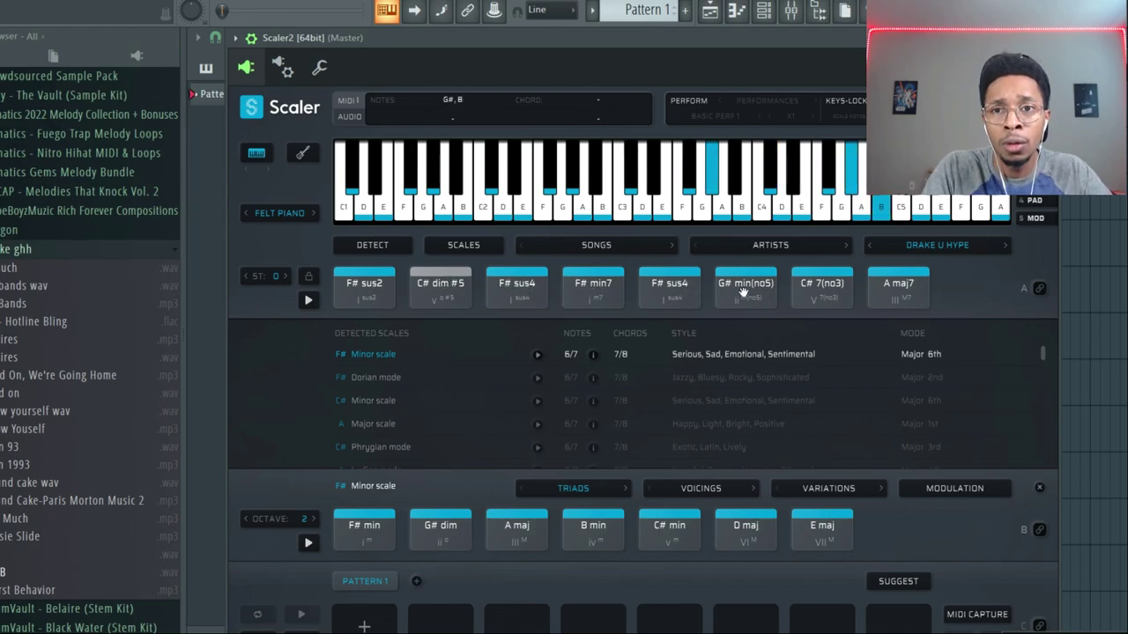
pyautogui.click(830, 292)
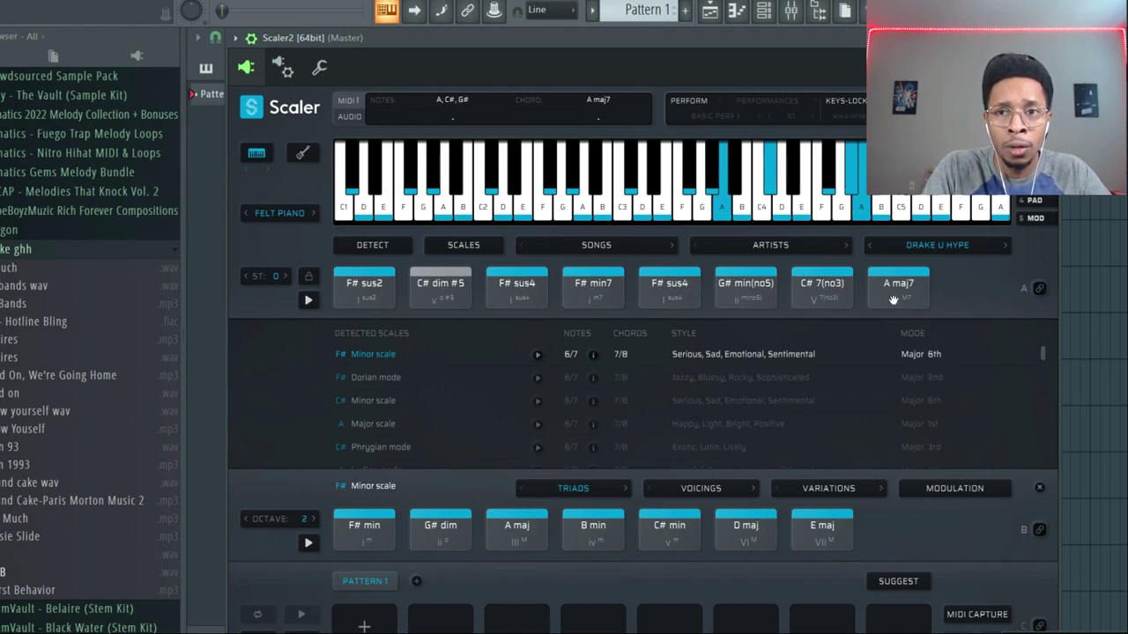
pyautogui.click(975, 246)
pyautogui.moveTo(958, 251)
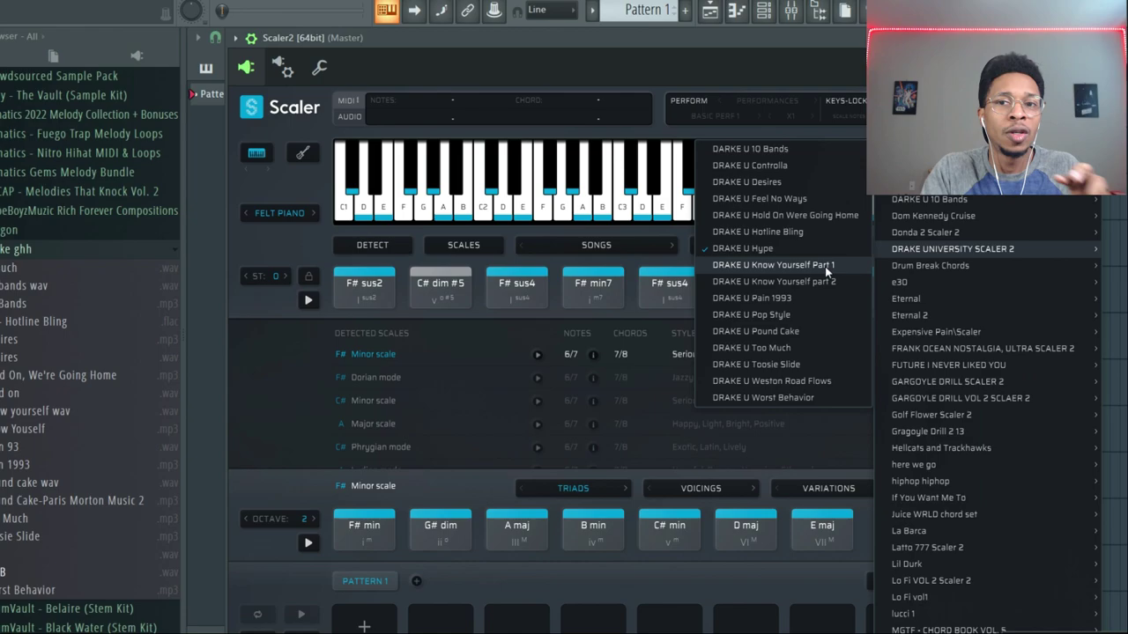
# - Load DRAKE U Pain 1993 in C minor, play three of its chords, and reopen the Artists list
pyautogui.click(784, 302)
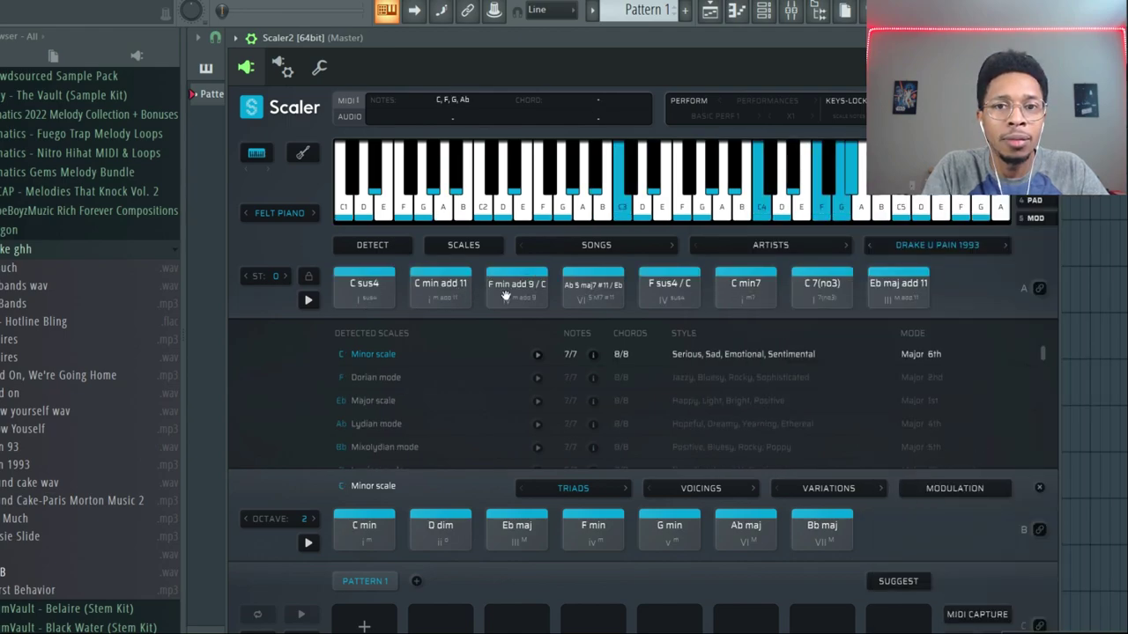
pyautogui.click(516, 291)
pyautogui.click(669, 291)
pyautogui.click(828, 295)
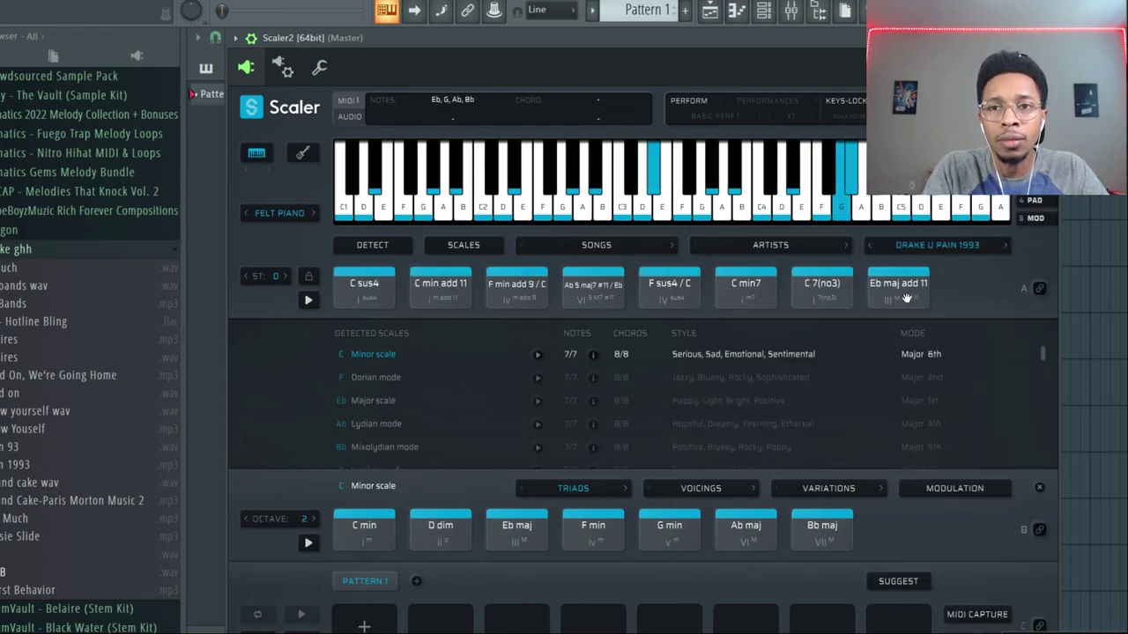
pyautogui.click(981, 246)
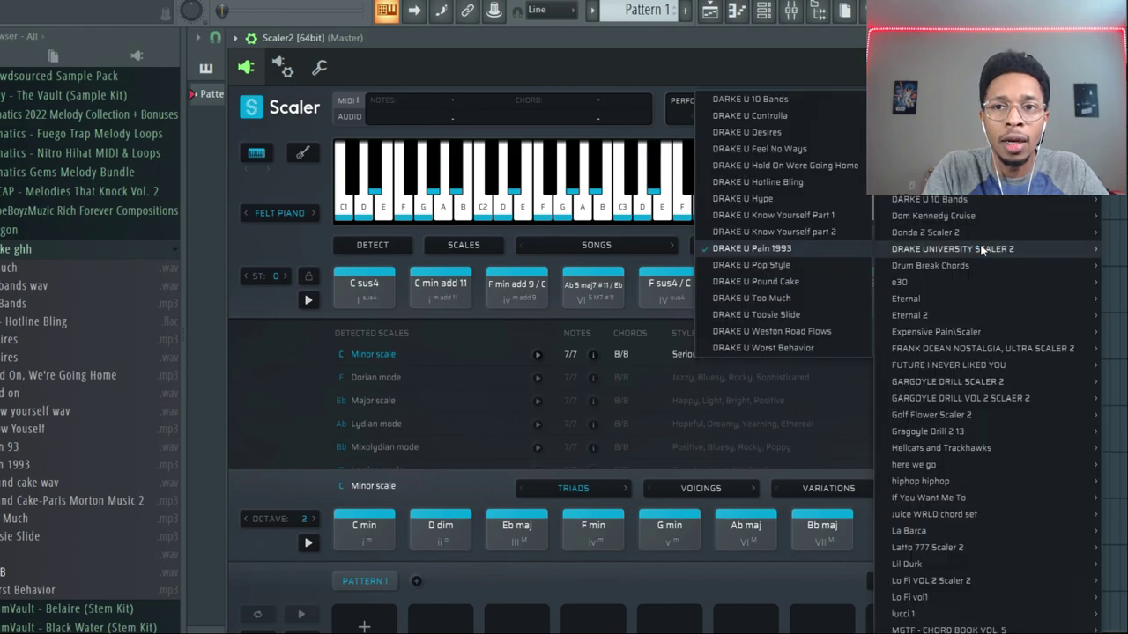
# - Load DRAKE U Pound Cake and play its chords from A min through E min7, then reopen the Artists list
pyautogui.click(795, 282)
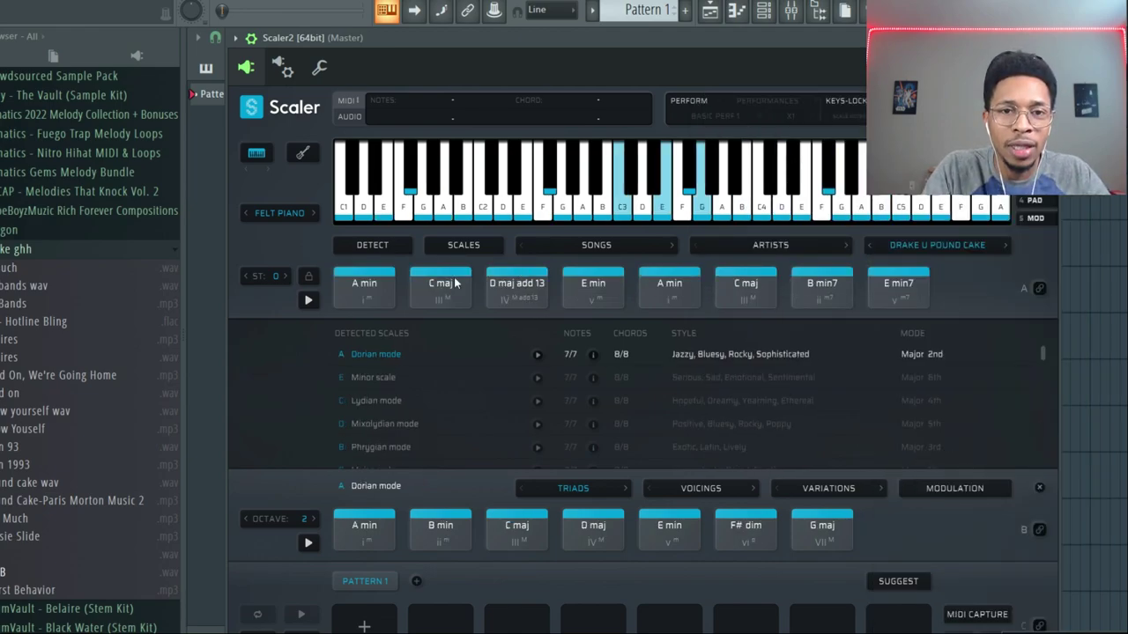
pyautogui.click(358, 304)
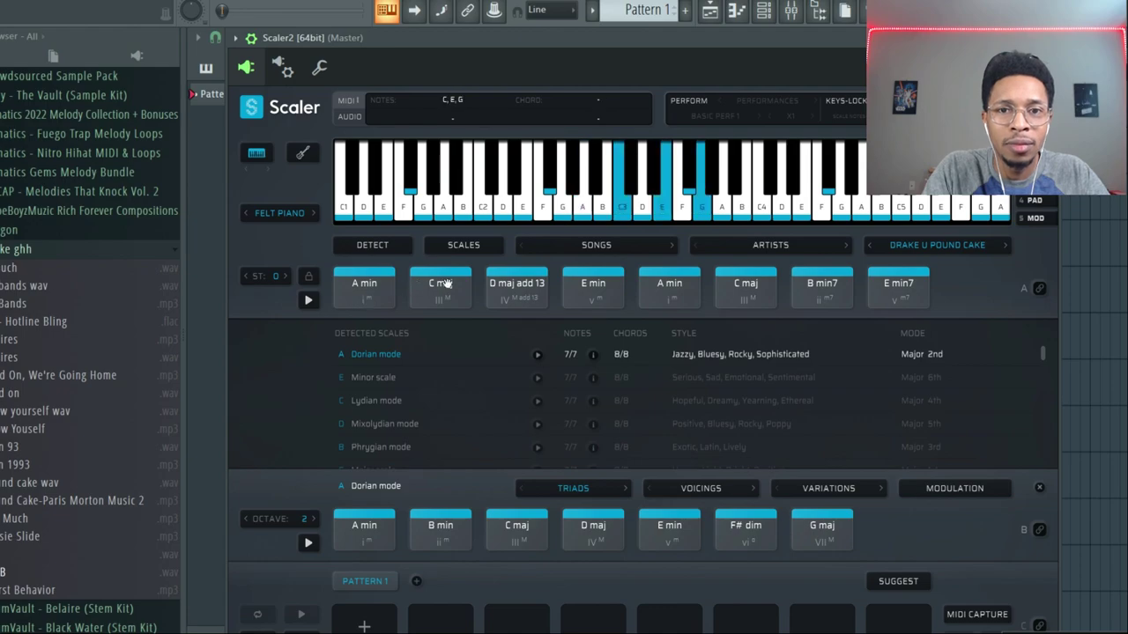
pyautogui.click(520, 285)
pyautogui.click(593, 287)
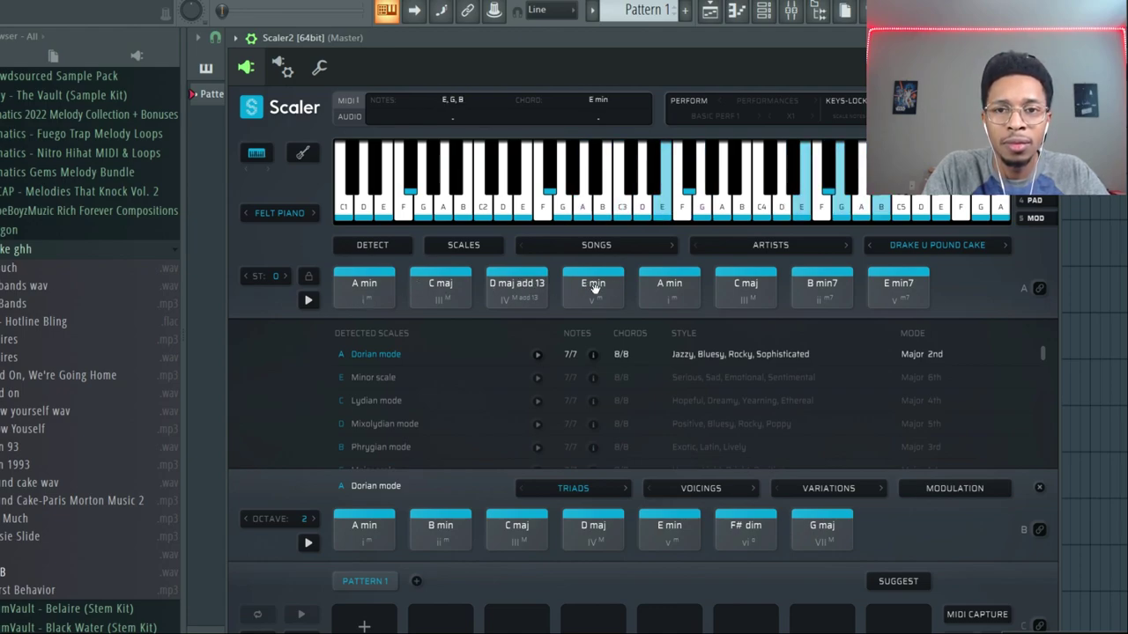
pyautogui.click(666, 285)
pyautogui.click(744, 289)
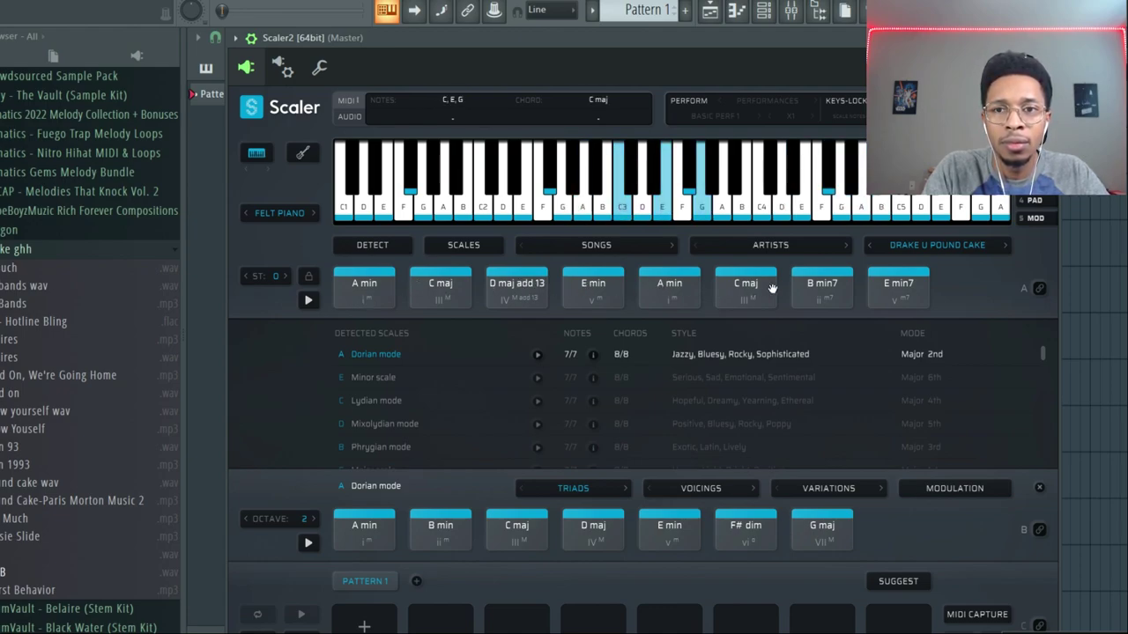
pyautogui.click(823, 289)
pyautogui.click(908, 289)
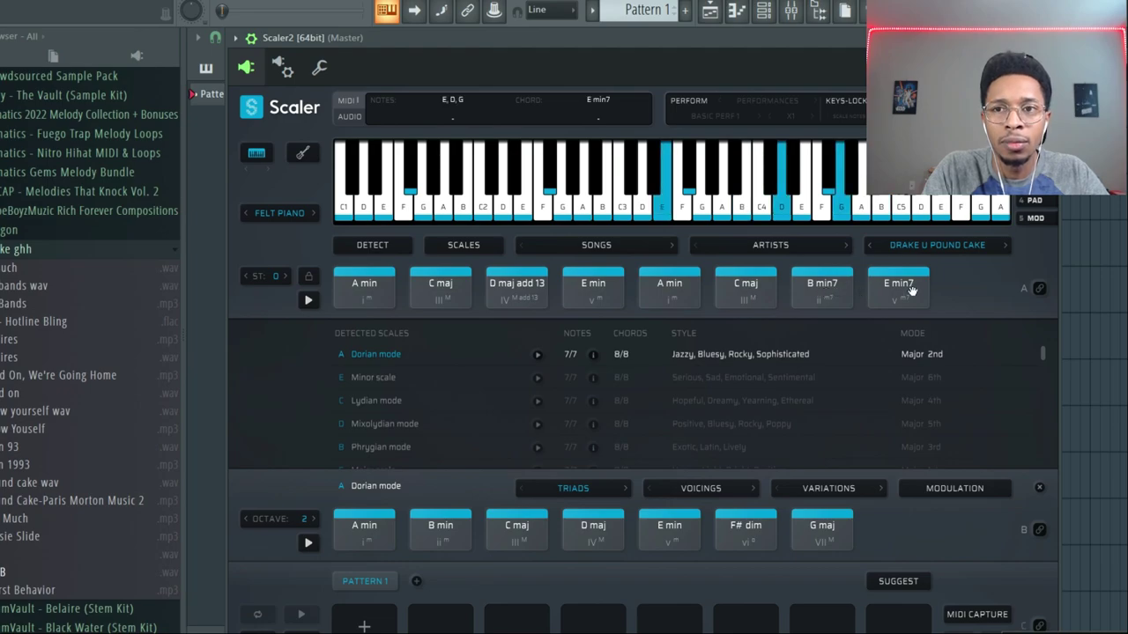
pyautogui.click(950, 244)
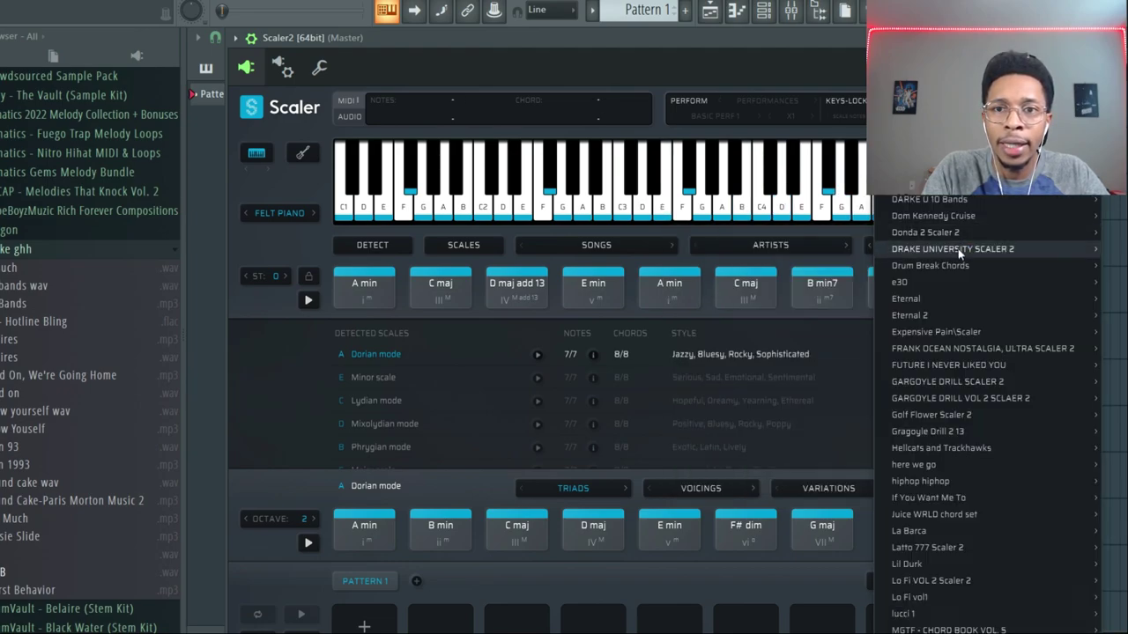
pyautogui.moveTo(958, 248)
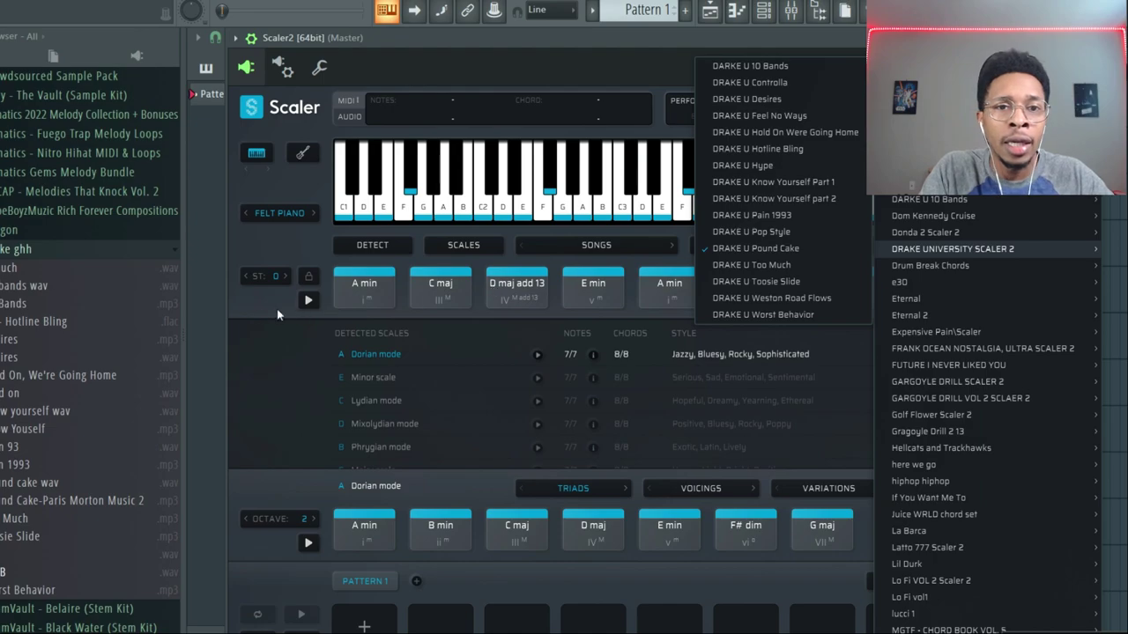
# - Dismiss the Artists dropdown by clicking an empty spot in the Scaler window
pyautogui.click(254, 312)
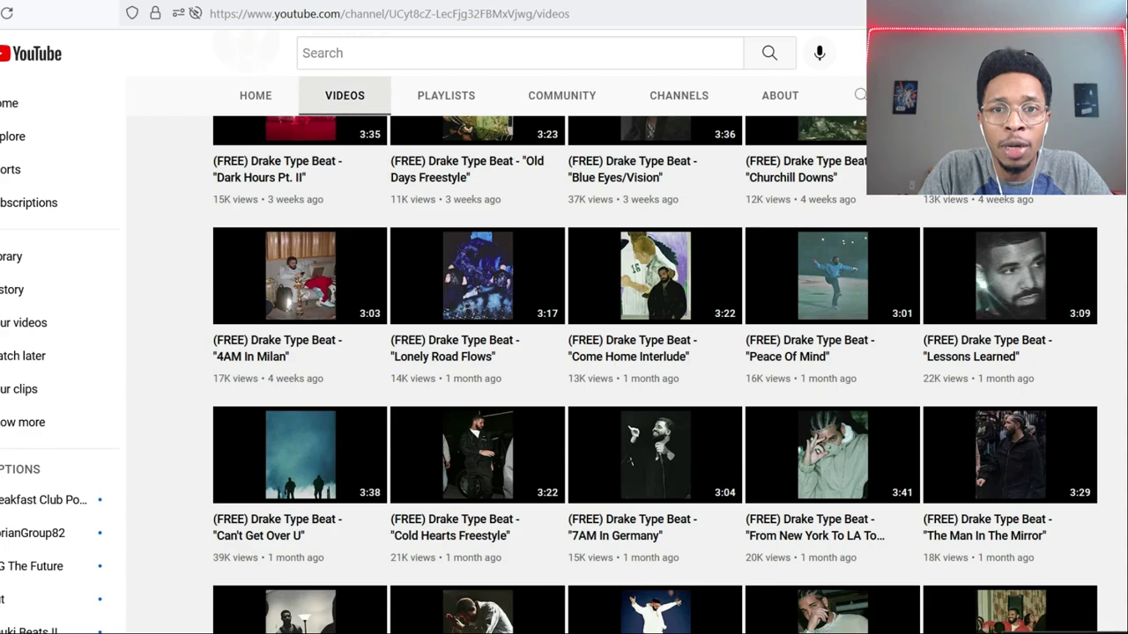
pyautogui.scroll(5, 473, 424)
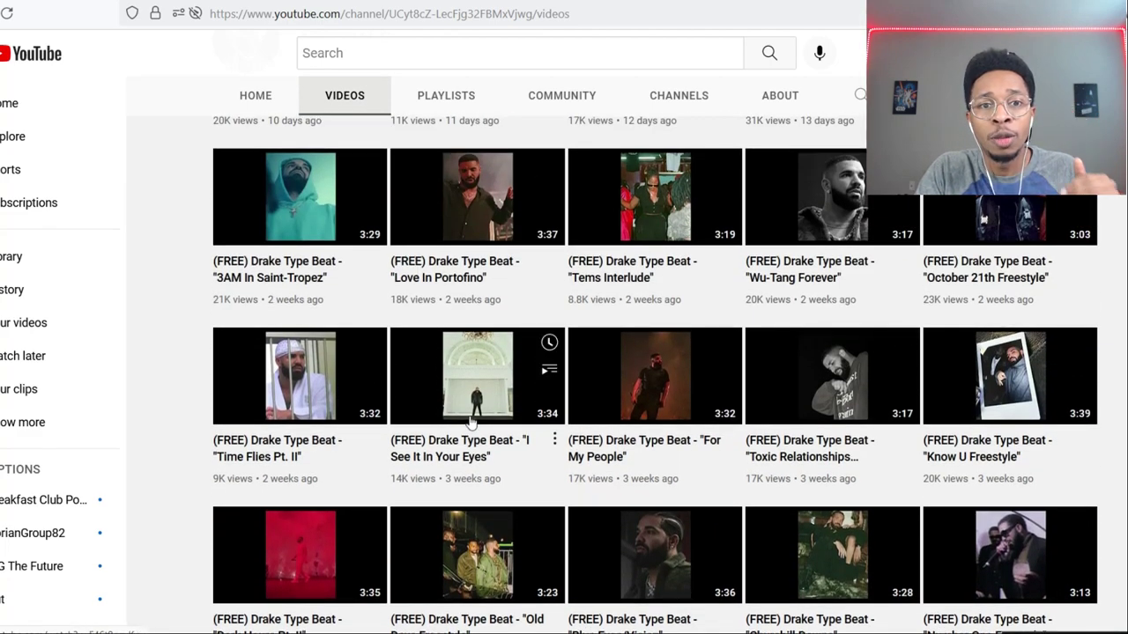
pyautogui.scroll(8, 473, 424)
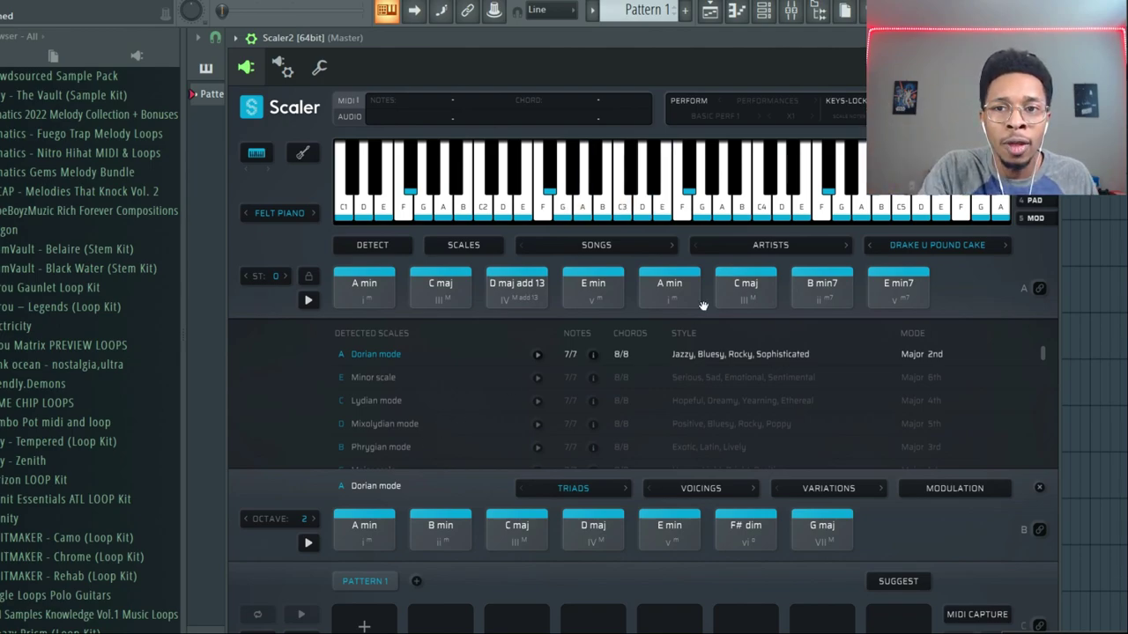
pyautogui.click(917, 246)
pyautogui.moveTo(916, 249)
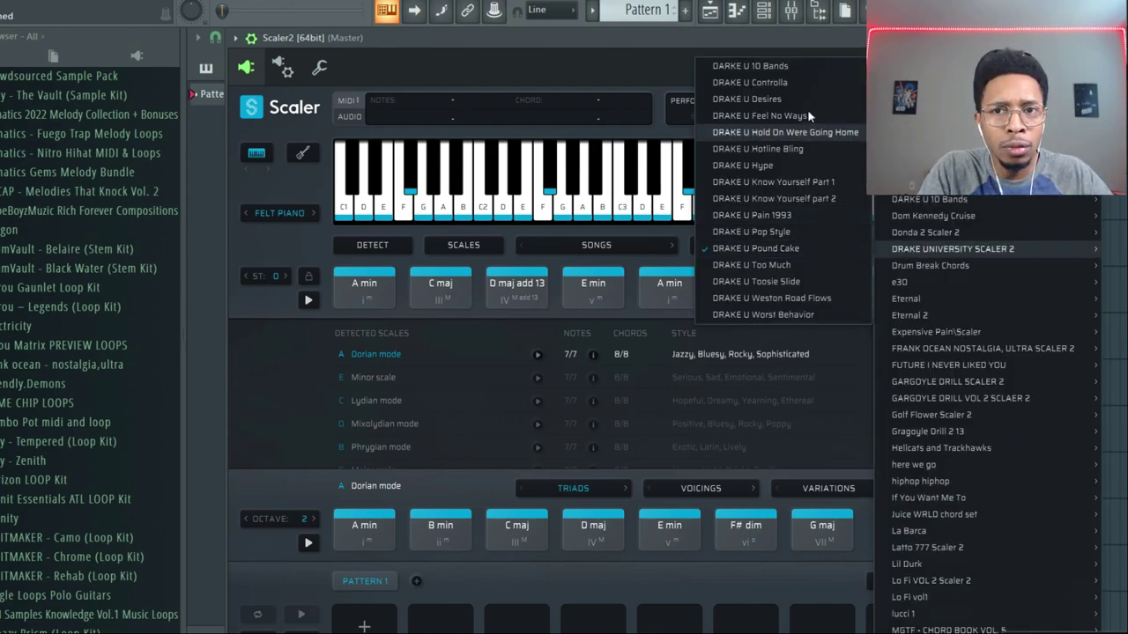
pyautogui.click(295, 247)
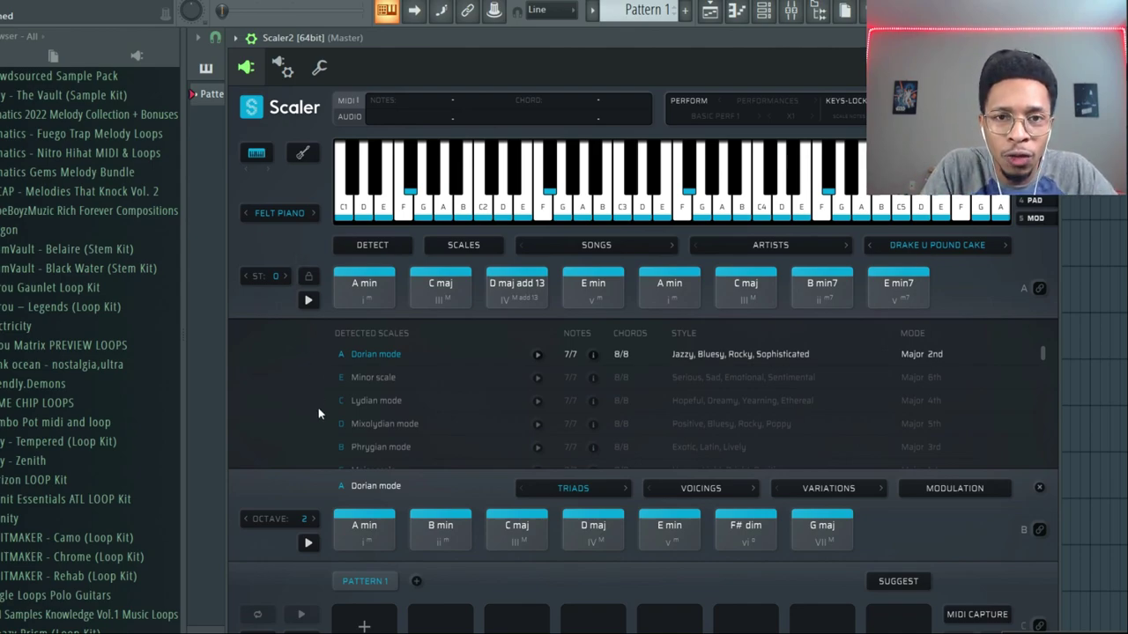
pyautogui.click(389, 533)
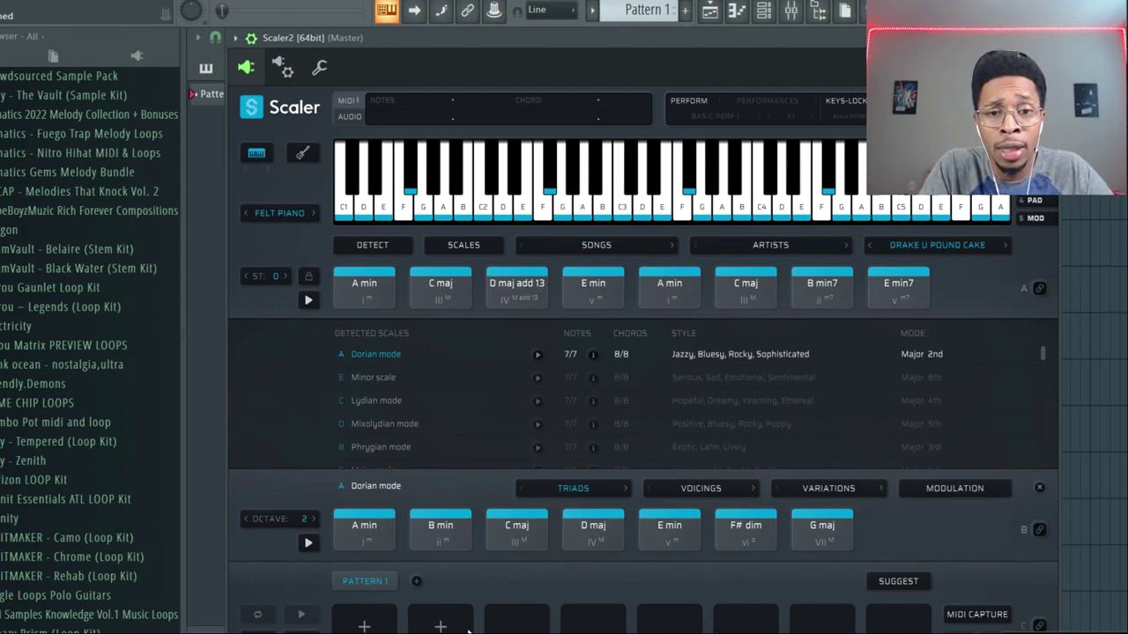